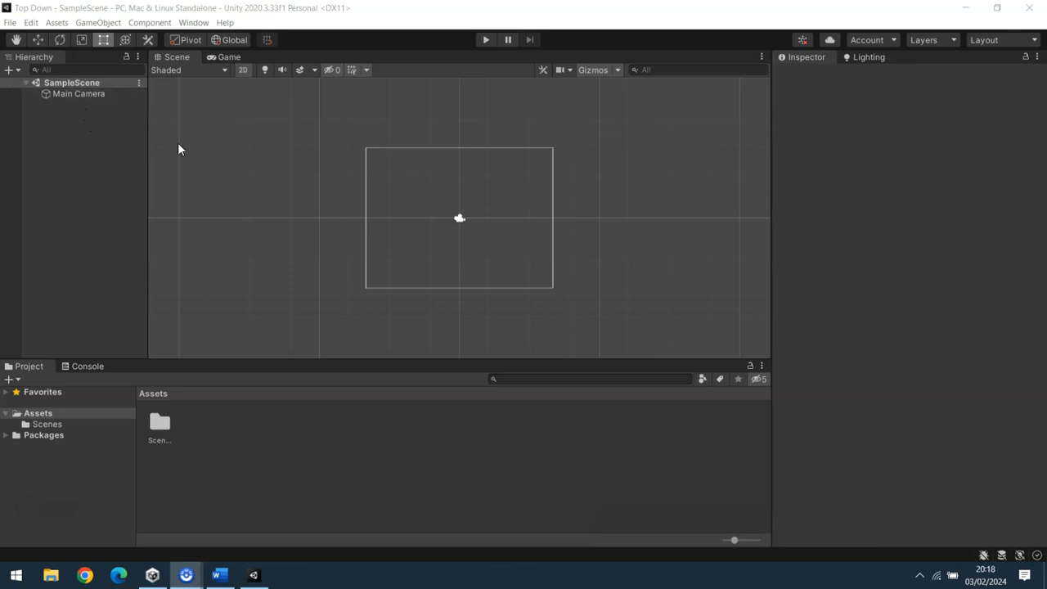
Inspect the Main Camera's settings, its game view preview and its background colour without changing them
click(87, 96)
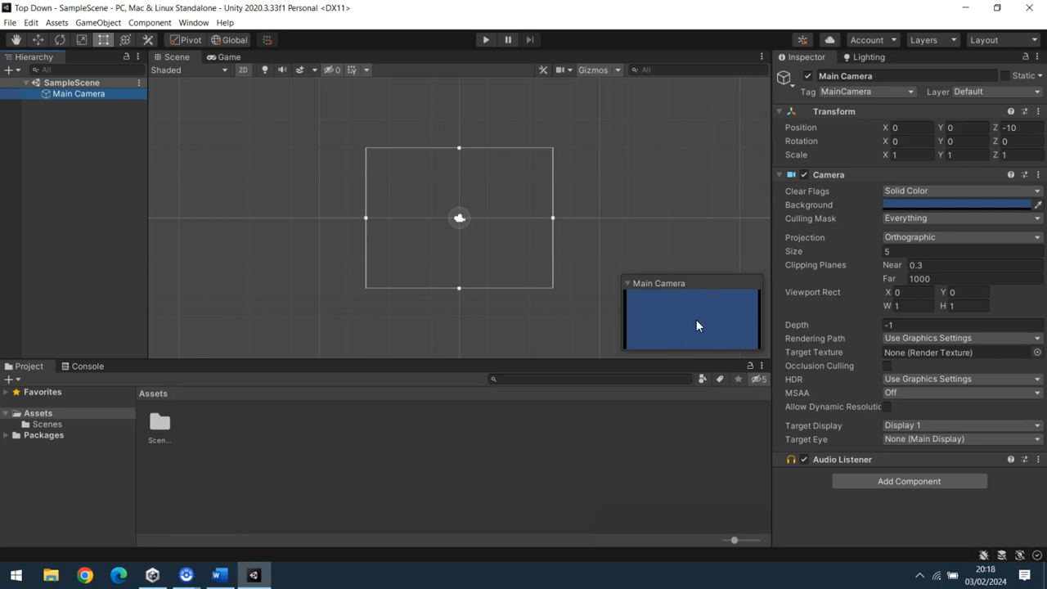
click(228, 57)
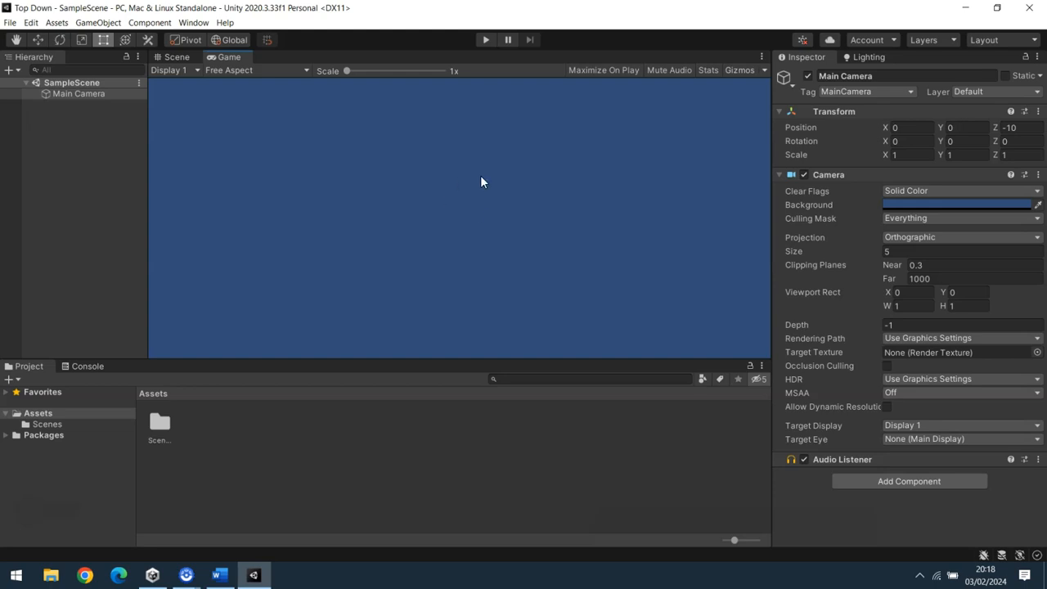
click(176, 58)
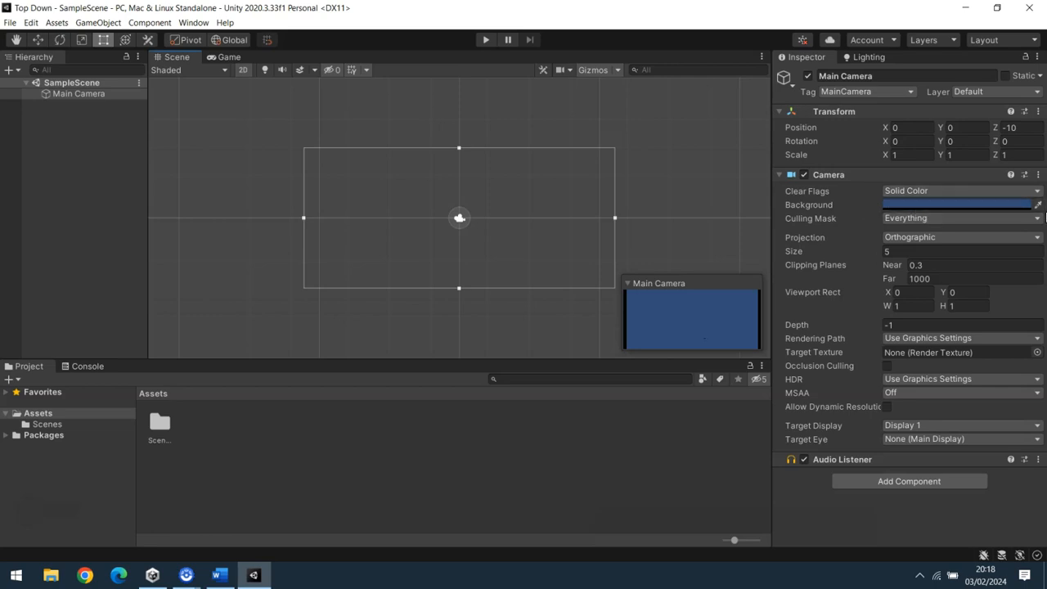
click(1018, 206)
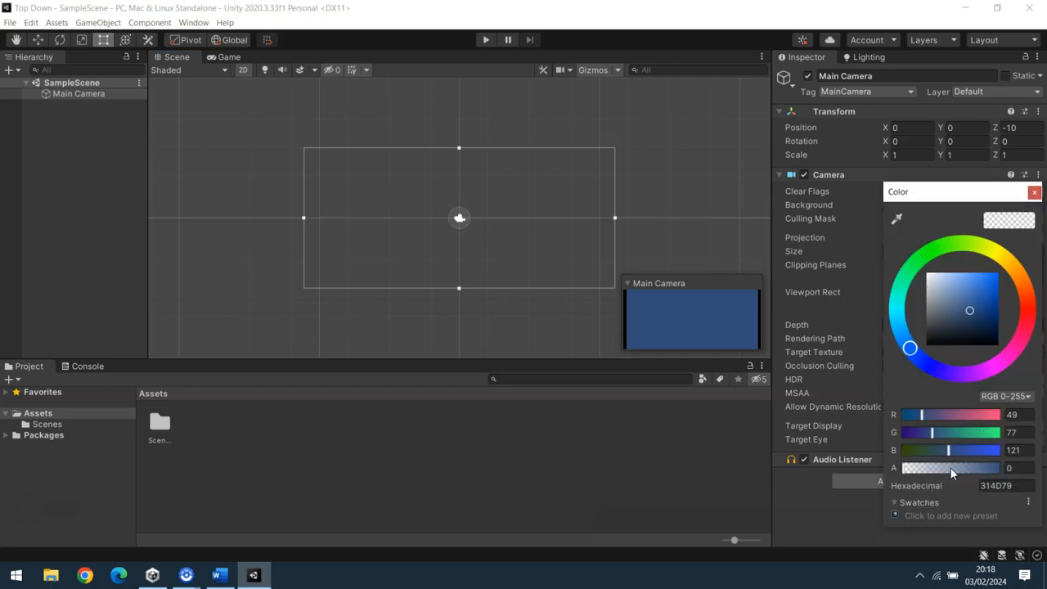
click(1033, 192)
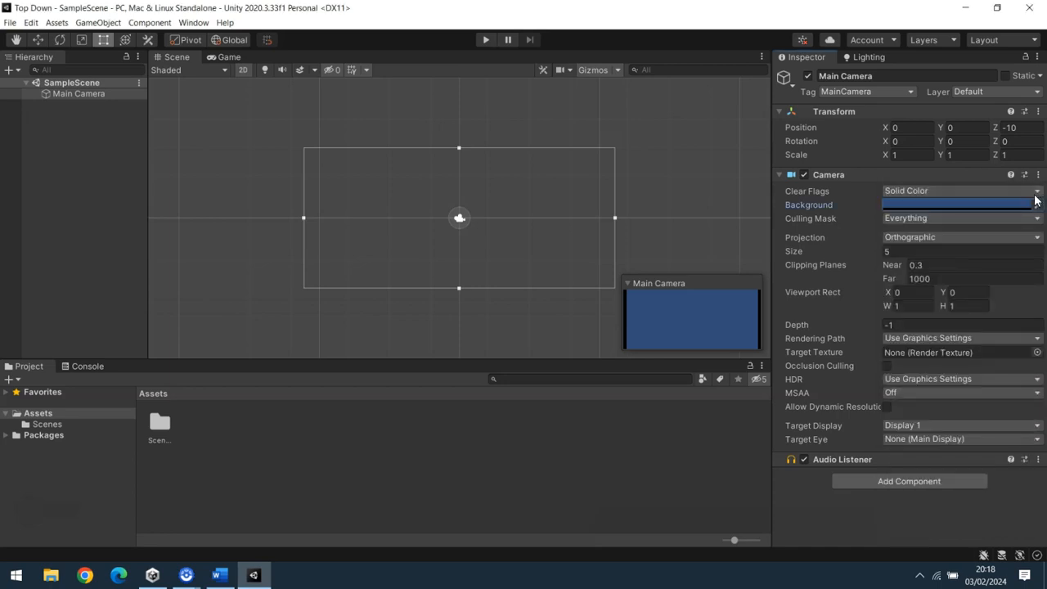
click(533, 336)
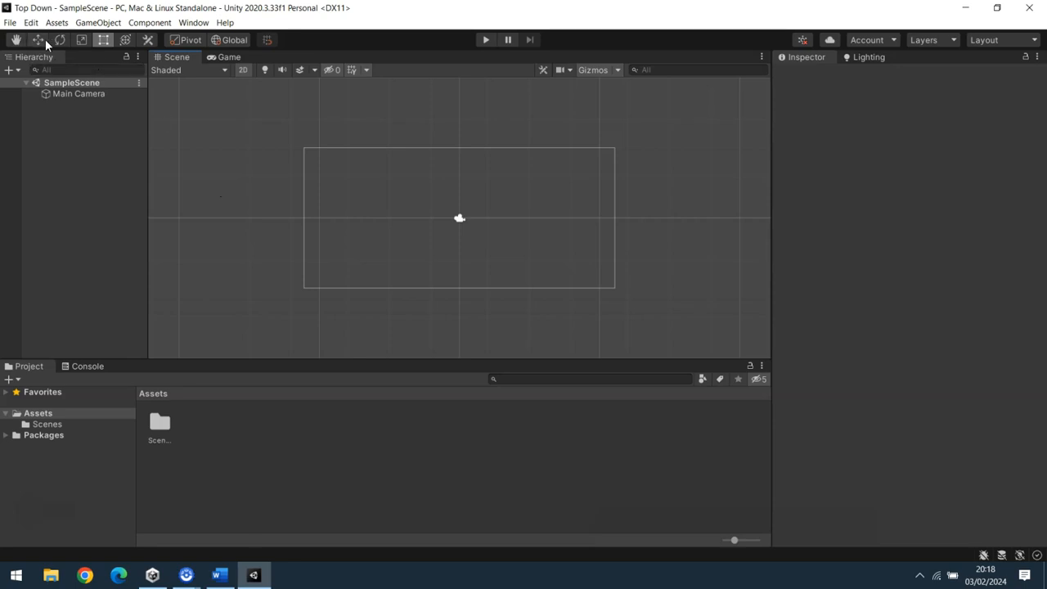
Shift the scene view slightly with the Hand tool and switch to the Move tool
click(17, 41)
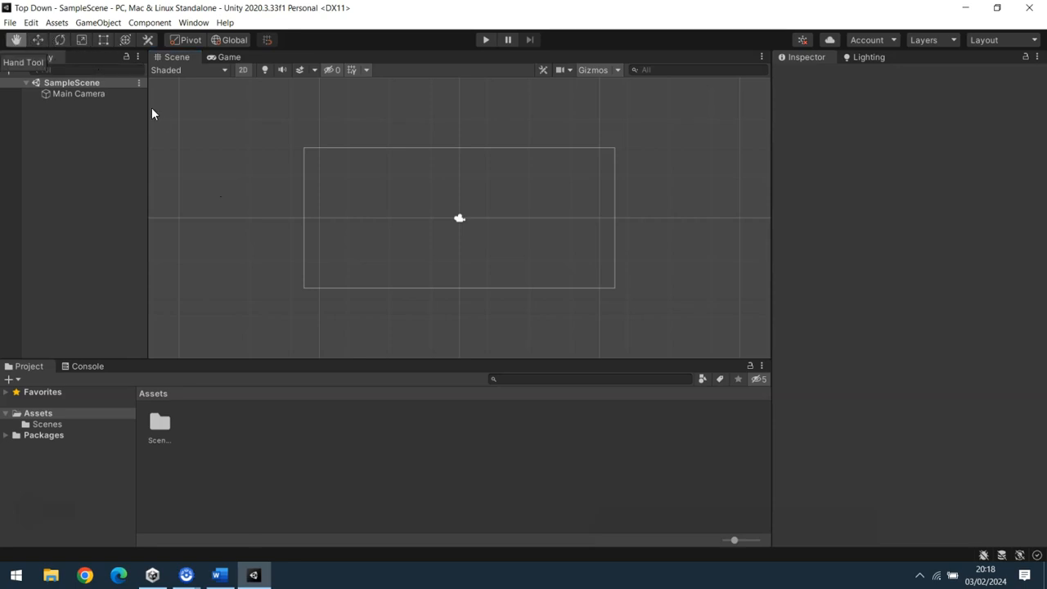
drag(336, 184, 268, 172)
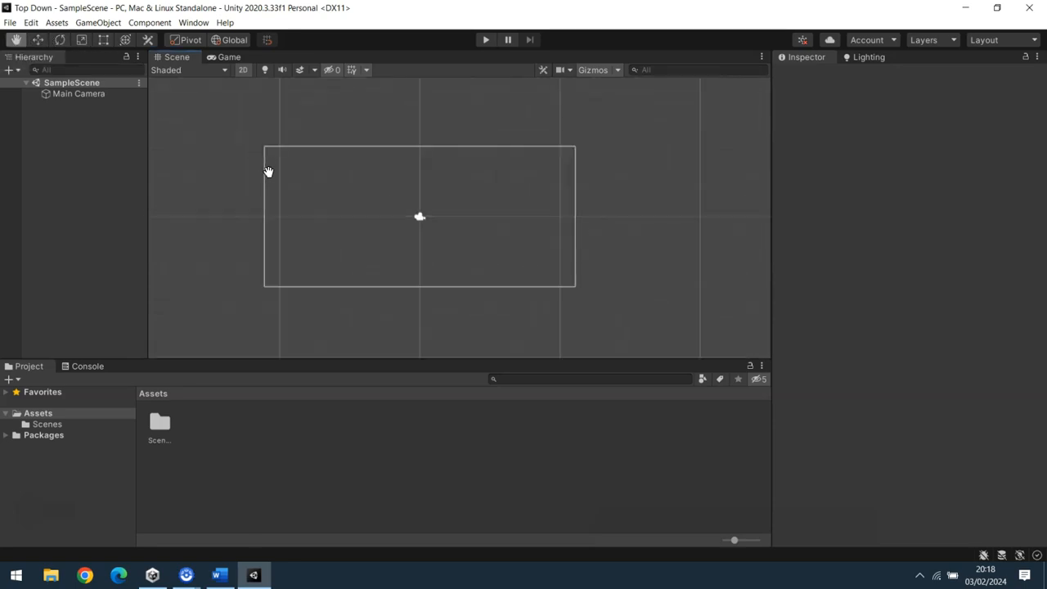
click(37, 40)
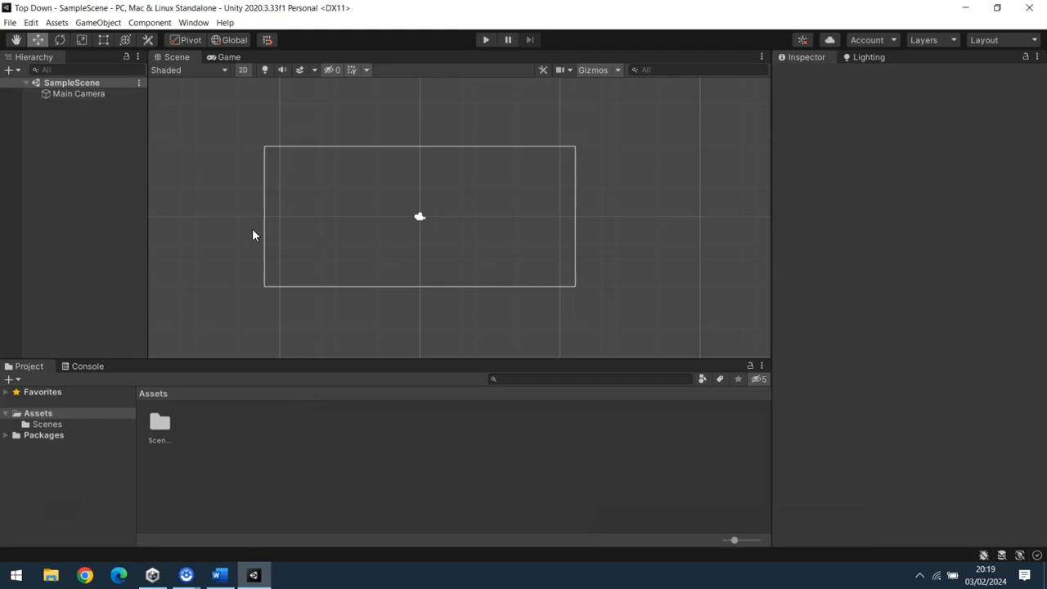
Import the chicken(top-down) PNG image from the Desktop folder as a new asset
click(55, 25)
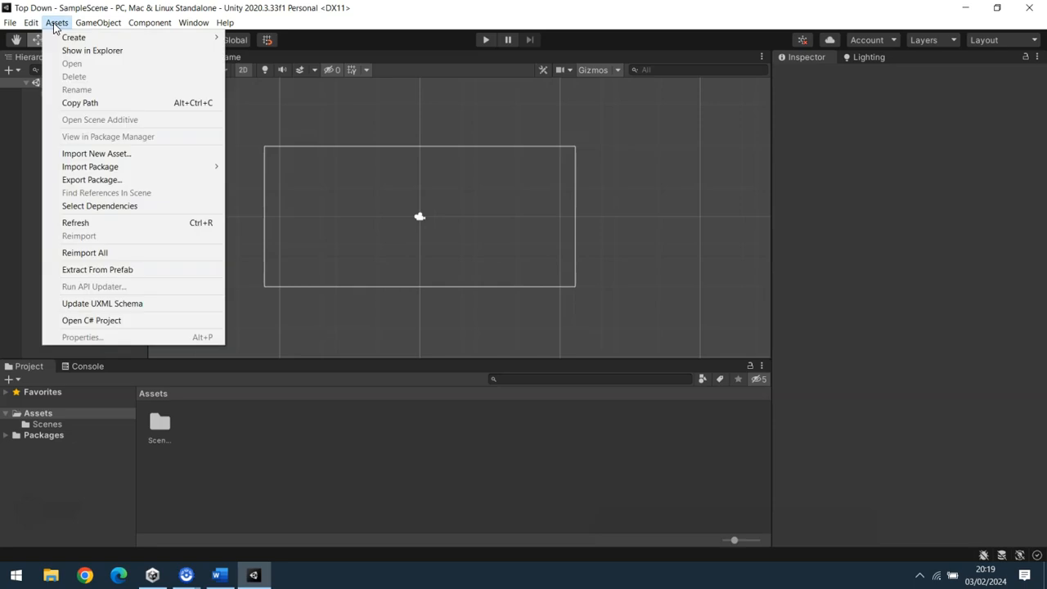
click(92, 153)
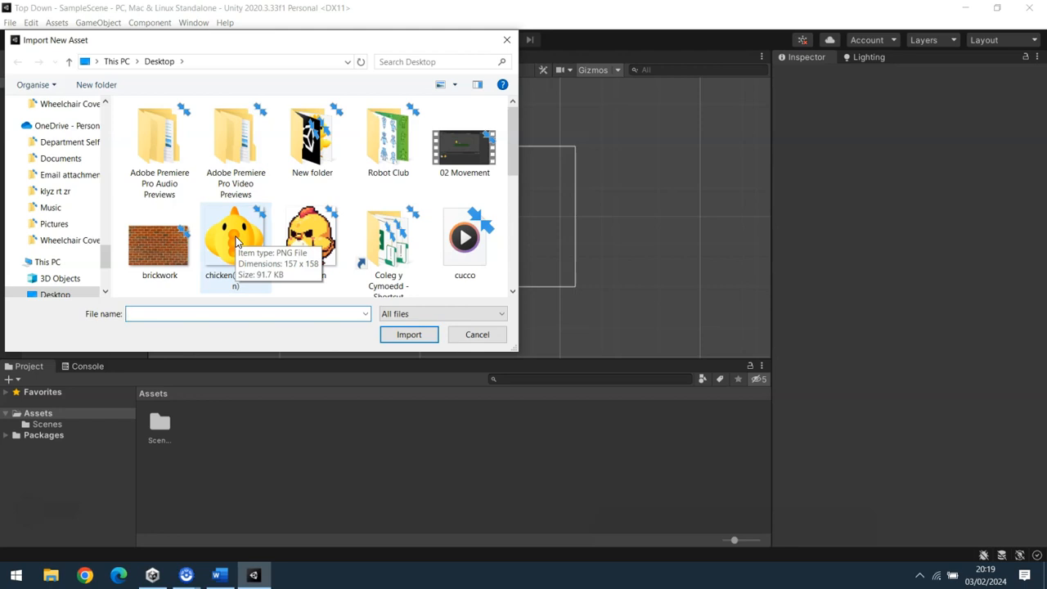
double_click(236, 242)
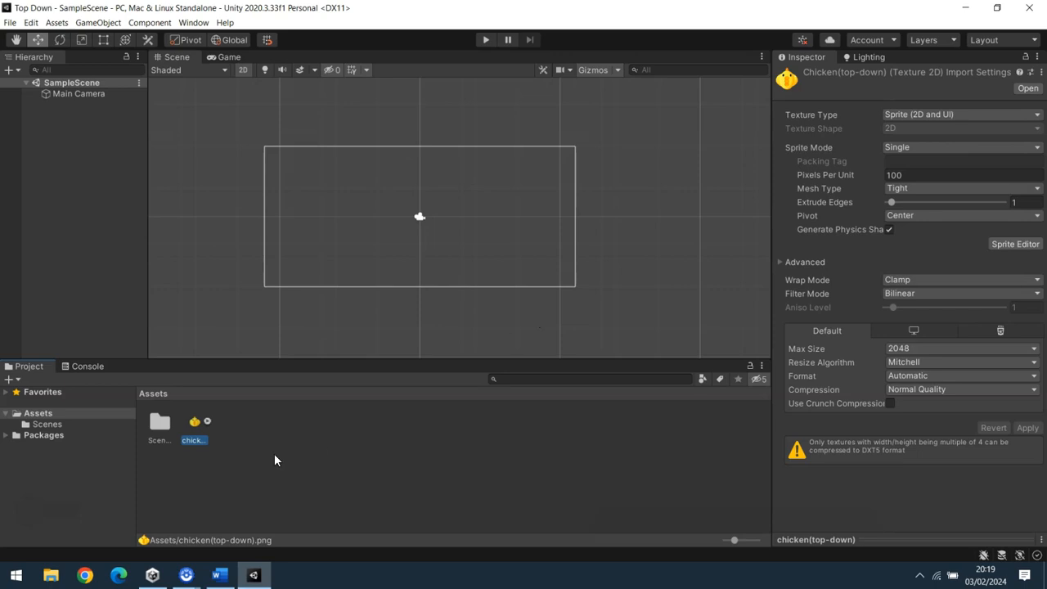
Place the chicken sprite in the scene and move it to about X -4.52, Y 0.69 within the camera frame
drag(196, 427, 363, 213)
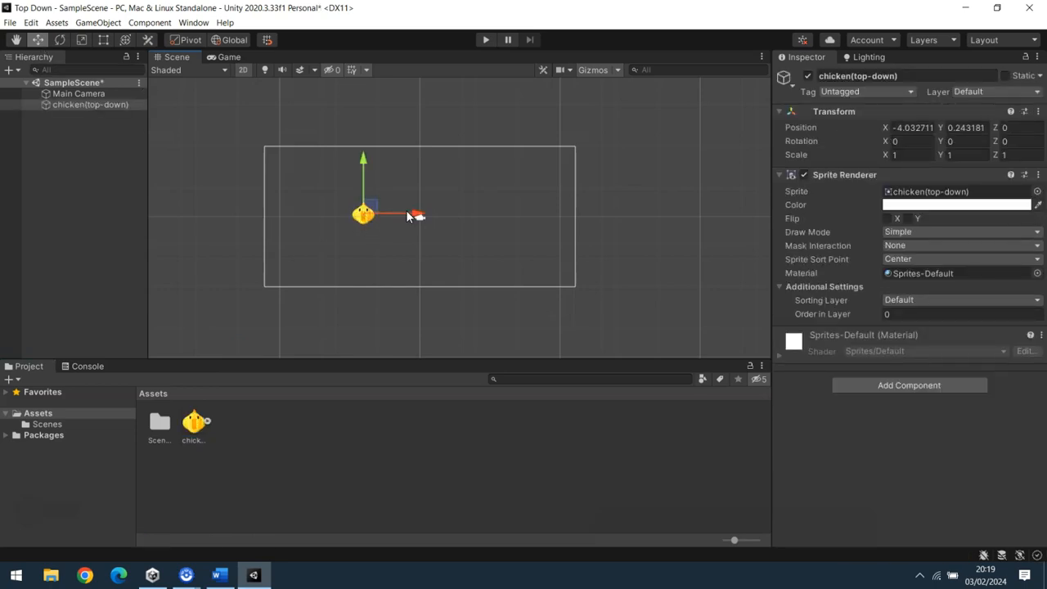
mouse_move(374, 208)
mouse_down()
mouse_move(429, 210)
mouse_move(364, 225)
mouse_up()
drag(353, 177, 378, 170)
mouse_move(404, 203)
mouse_down()
mouse_move(418, 206)
mouse_move(407, 206)
mouse_up()
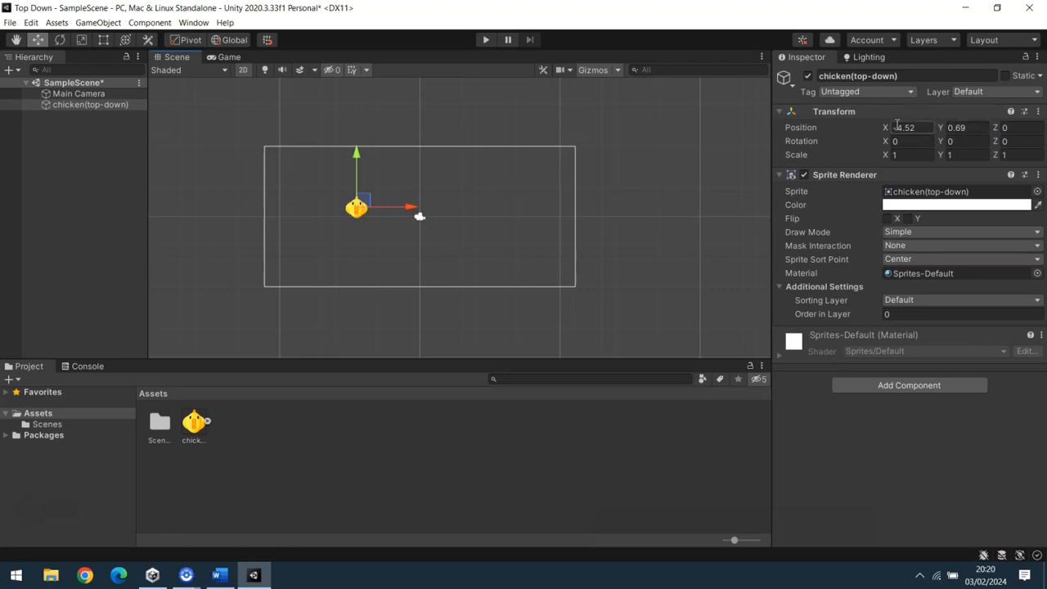
Rename the chicken object as Player
drag(902, 77, 839, 74)
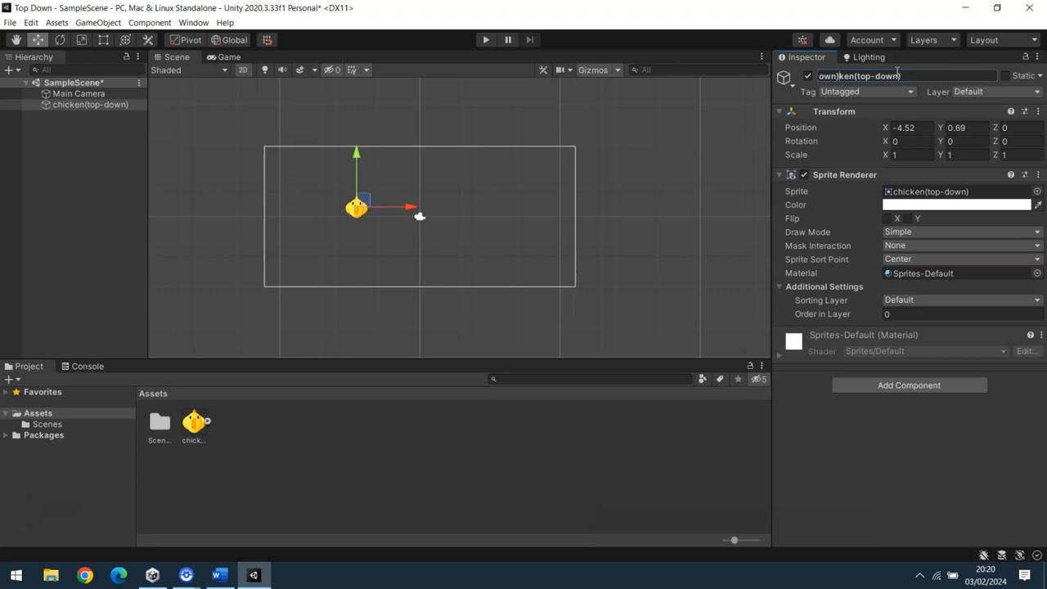
drag(910, 75, 811, 77)
key(BackSpace)
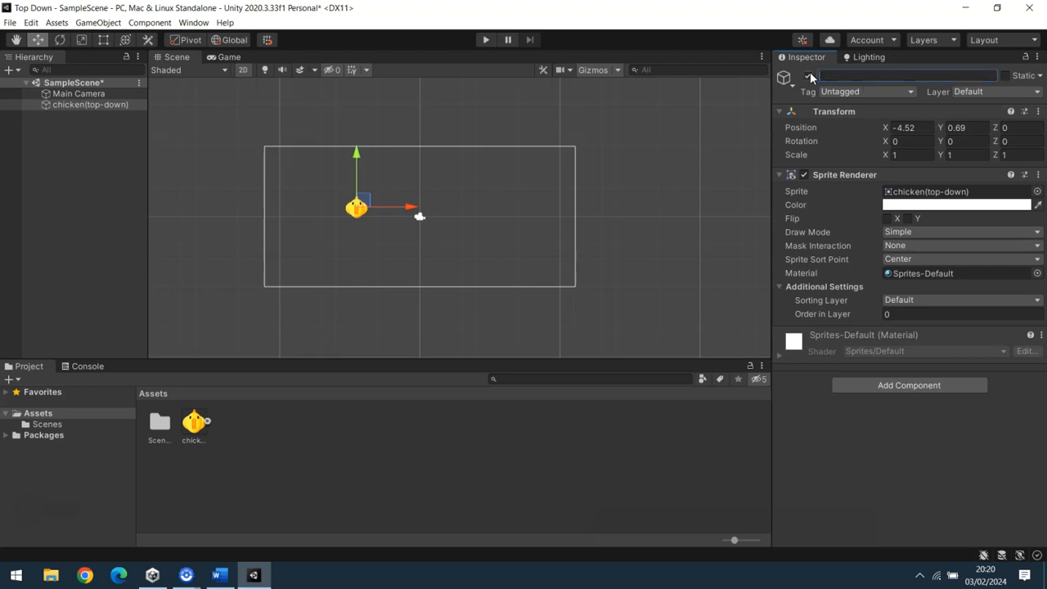
text(Player)
key(Return)
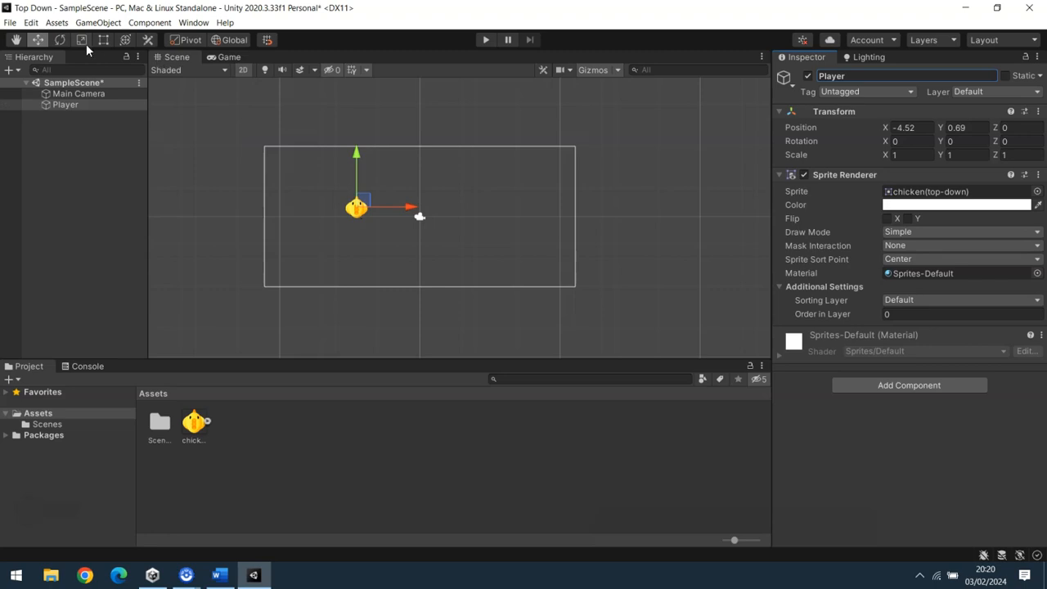
Try rotating the Player freehand with the Rotate tool, and set its Z rotation to -90
click(60, 40)
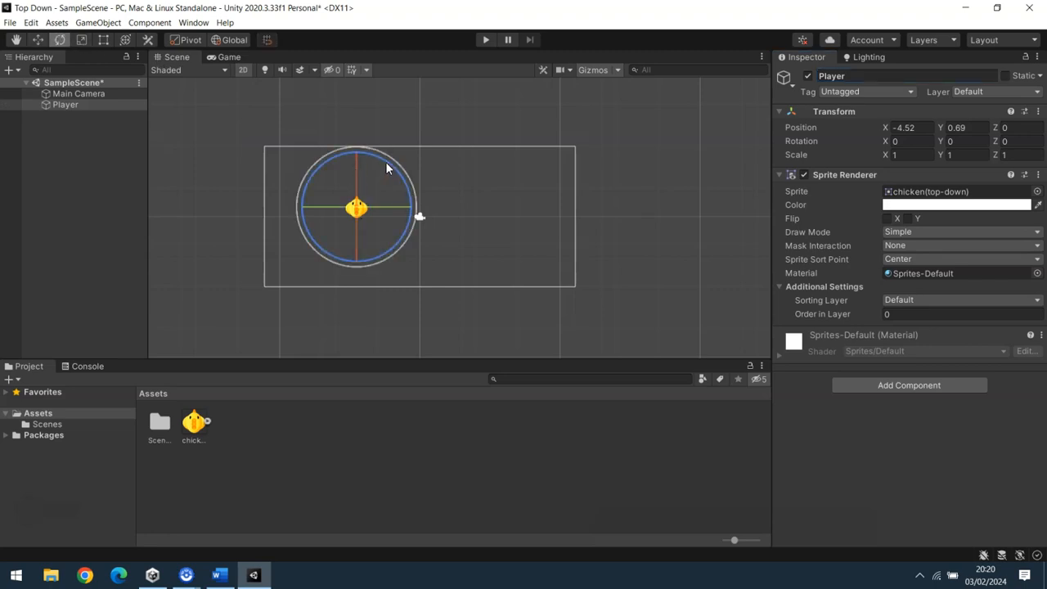
drag(387, 169, 395, 209)
mouse_move(1032, 140)
mouse_down()
mouse_move(1013, 144)
mouse_move(1044, 147)
mouse_up()
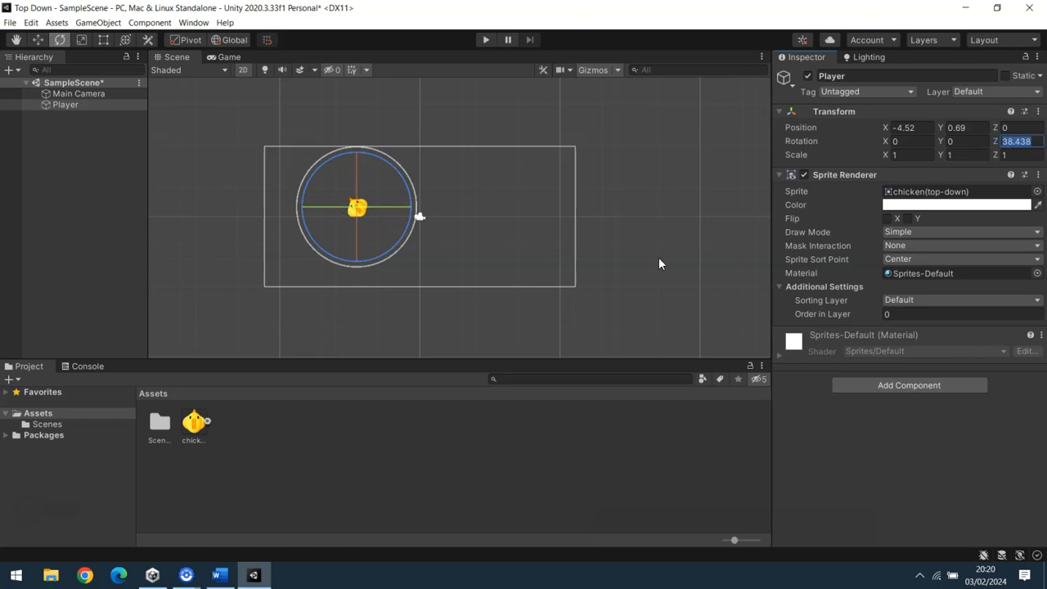
text(-90)
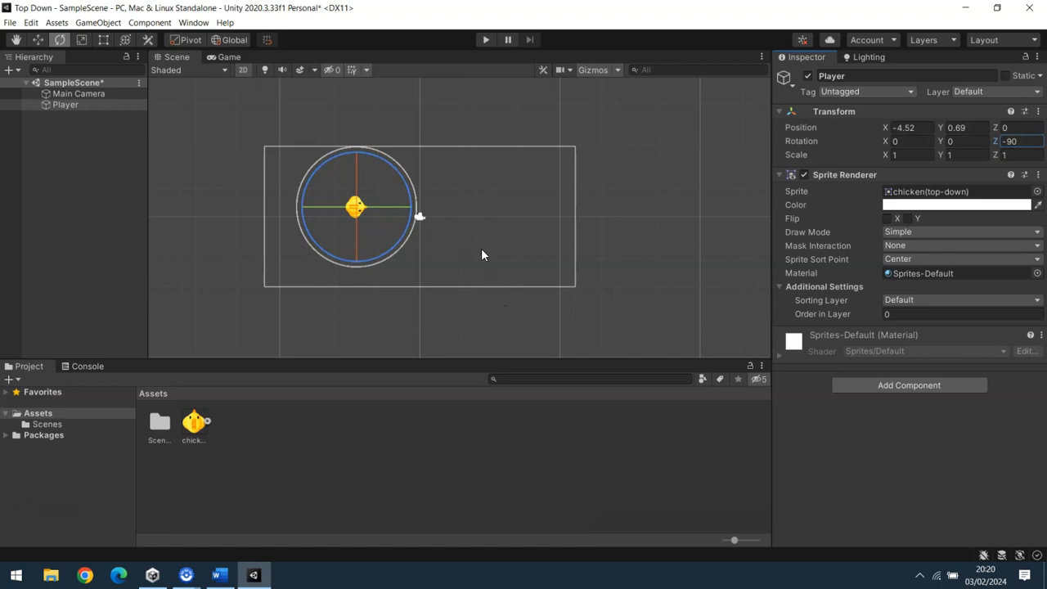
click(542, 255)
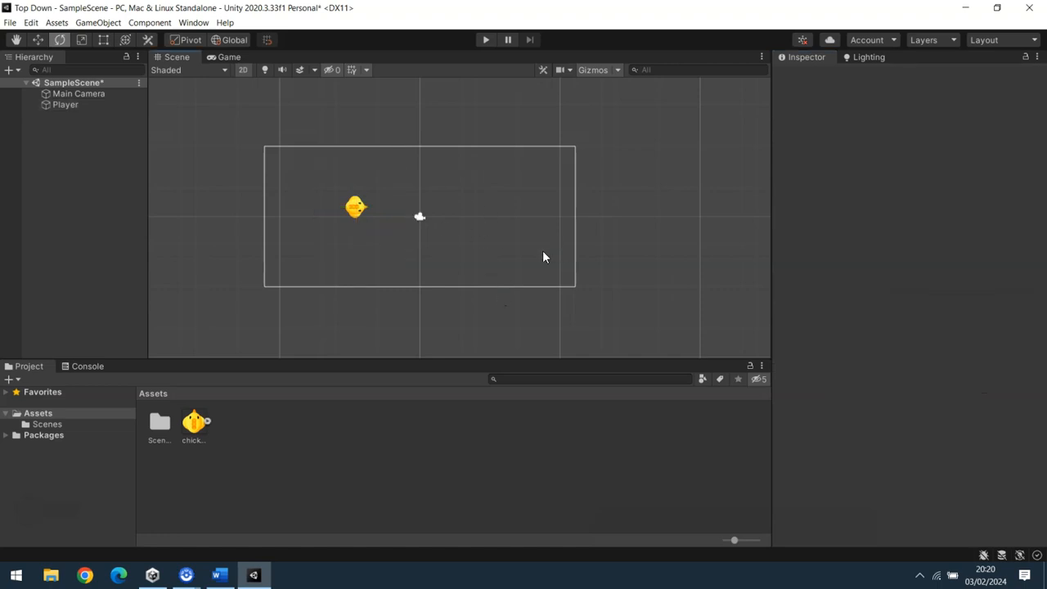
Run the game to check how the Player appears in the game view, and stop it
click(356, 211)
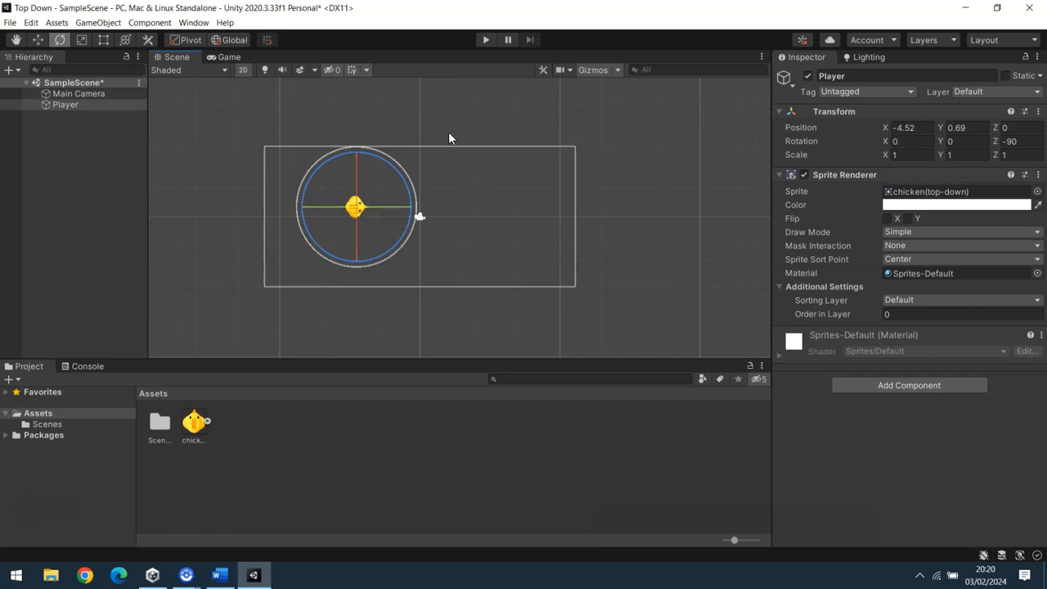
click(486, 39)
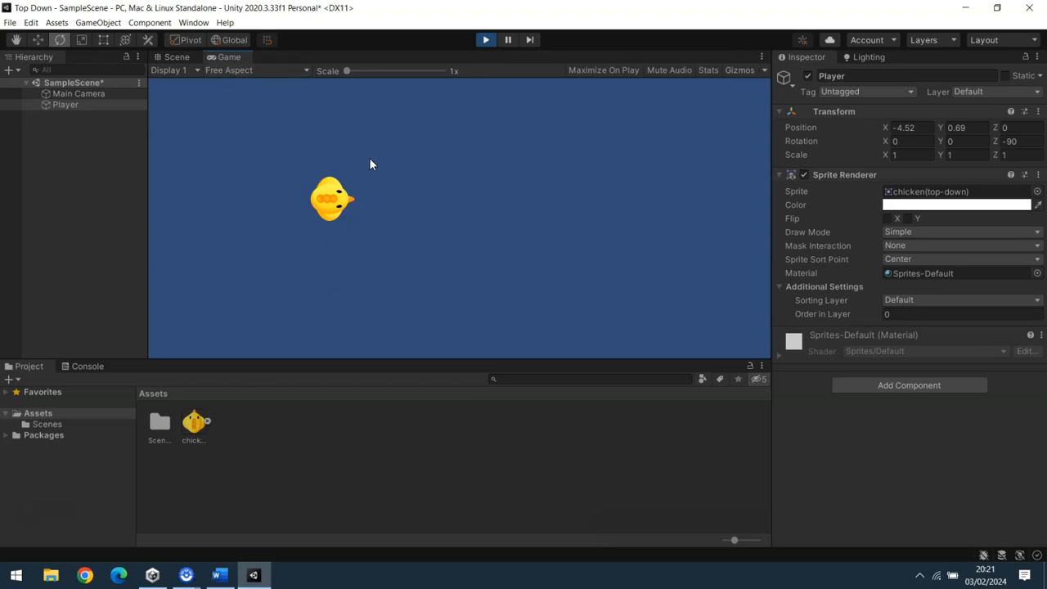
click(485, 41)
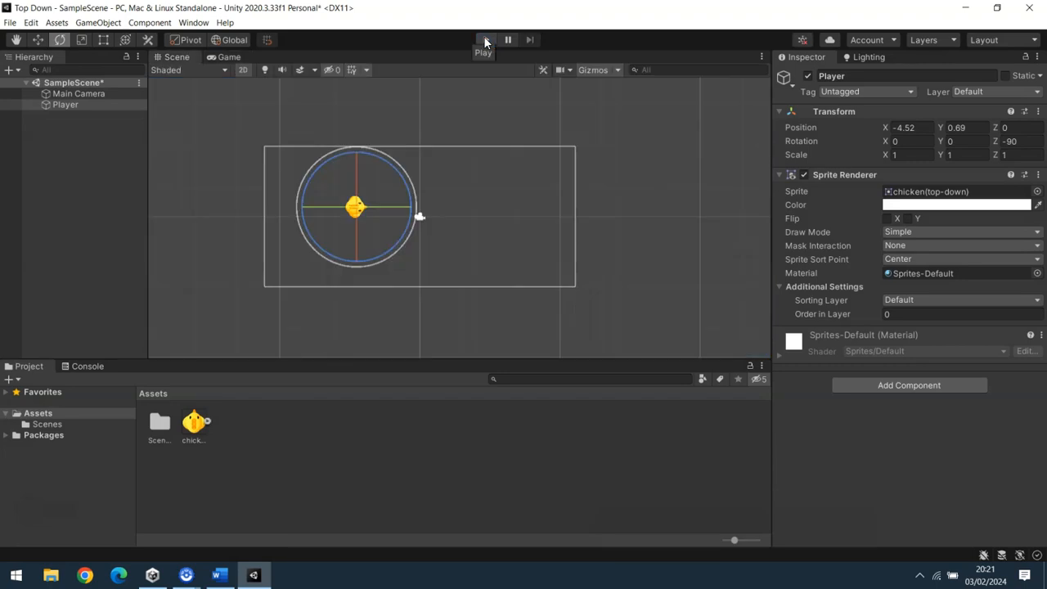
Add a Rigidbody 2D physics component to the Player, and collapse its Sprite Renderer and Transform sections
click(65, 105)
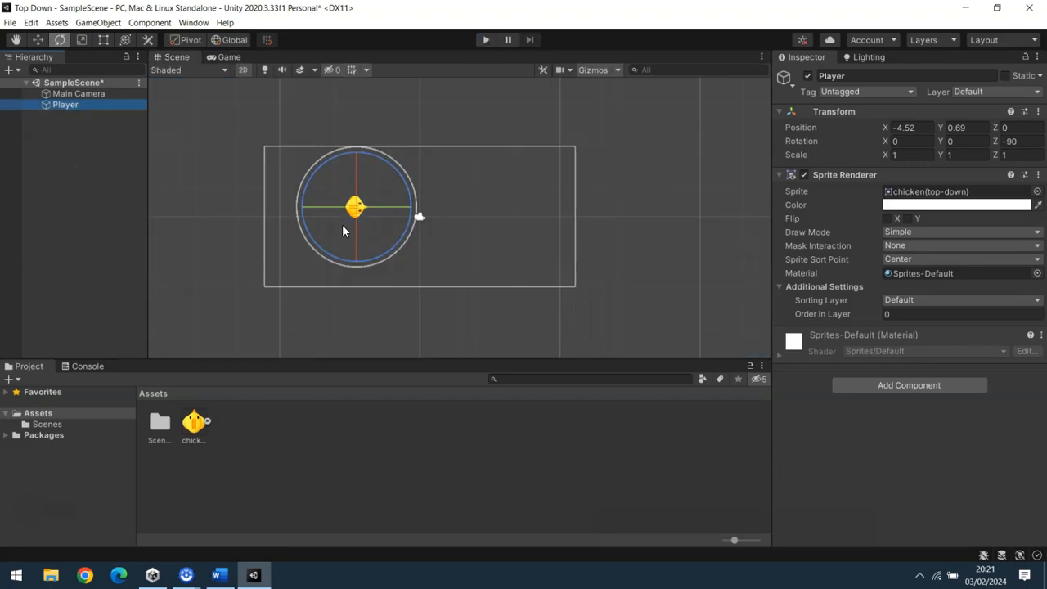
click(108, 41)
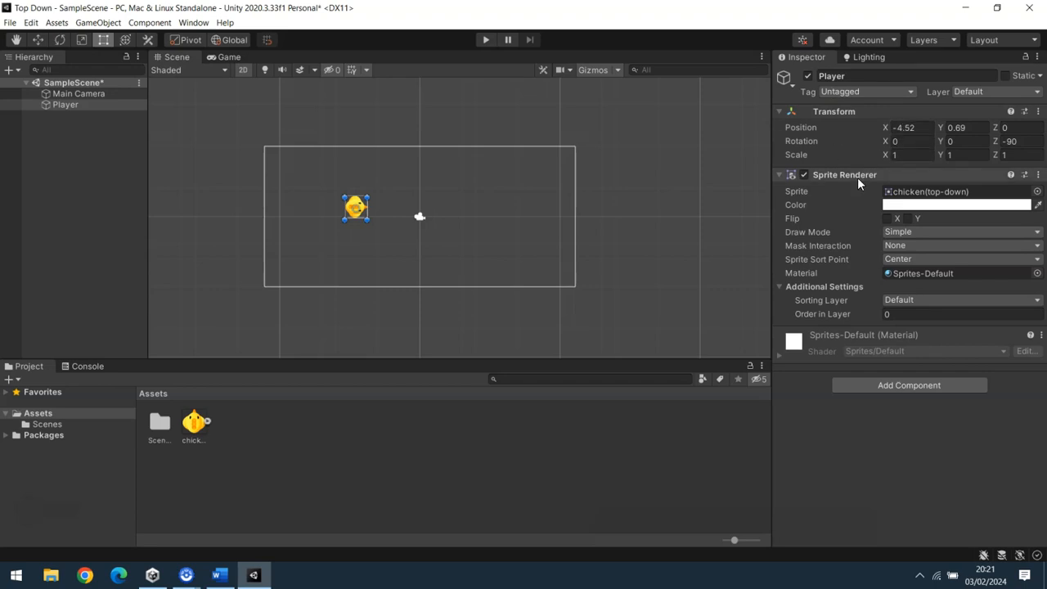
click(912, 385)
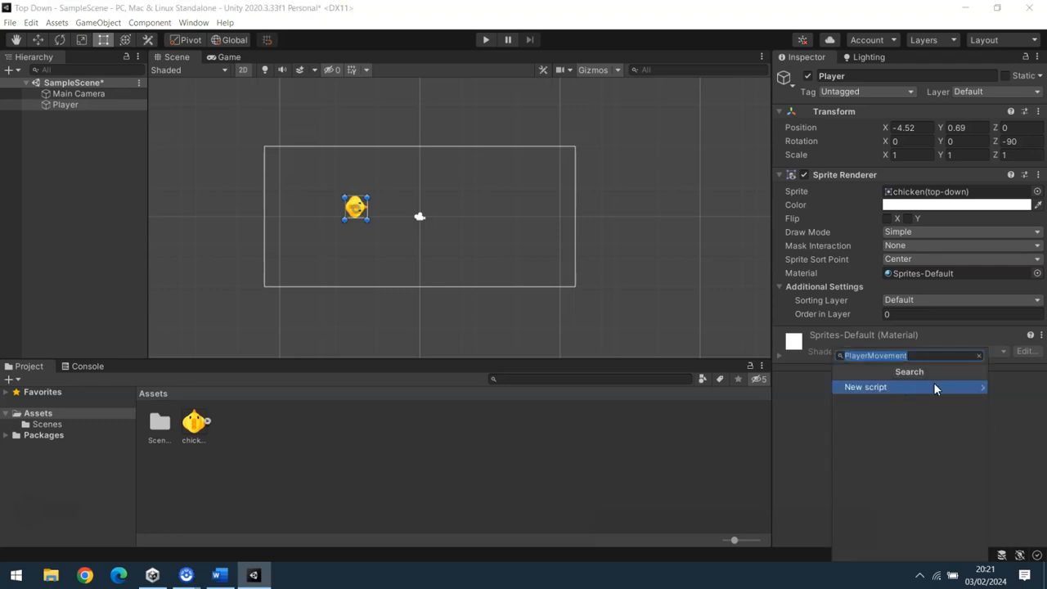
key(BackSpace)
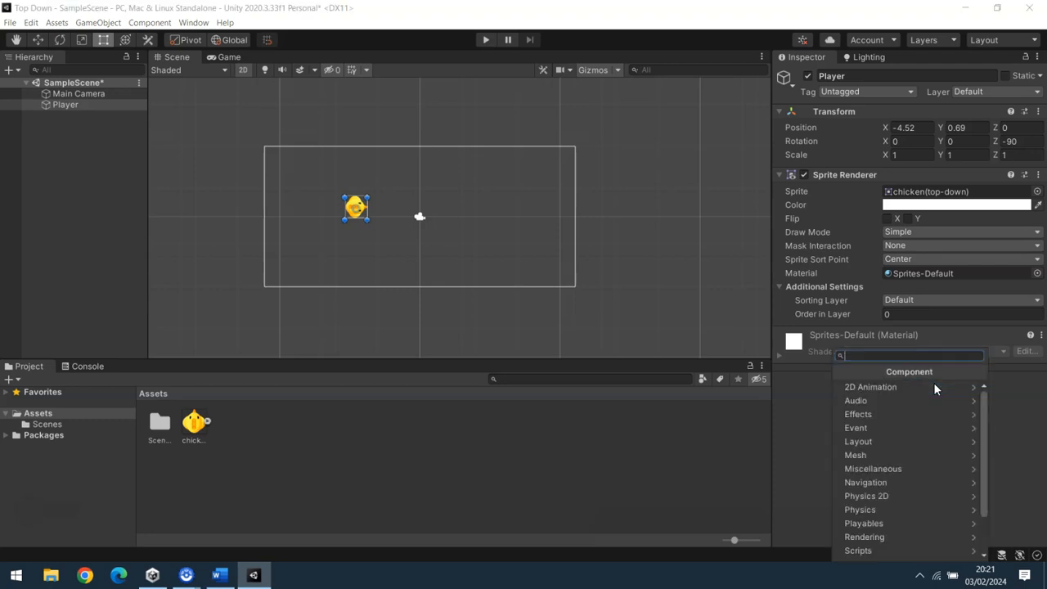
click(904, 497)
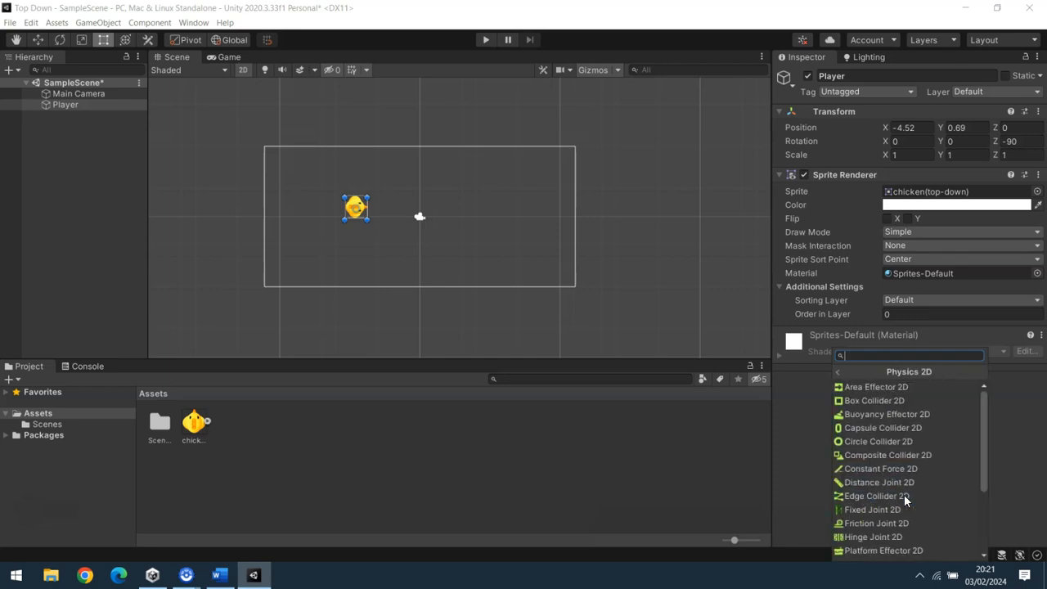
drag(984, 412, 982, 491)
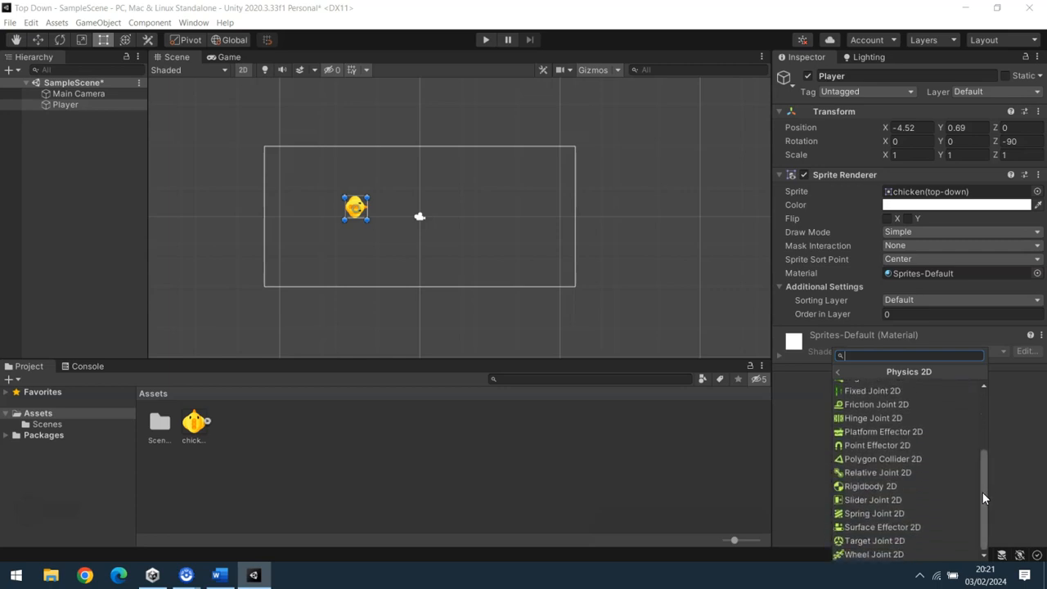
click(900, 486)
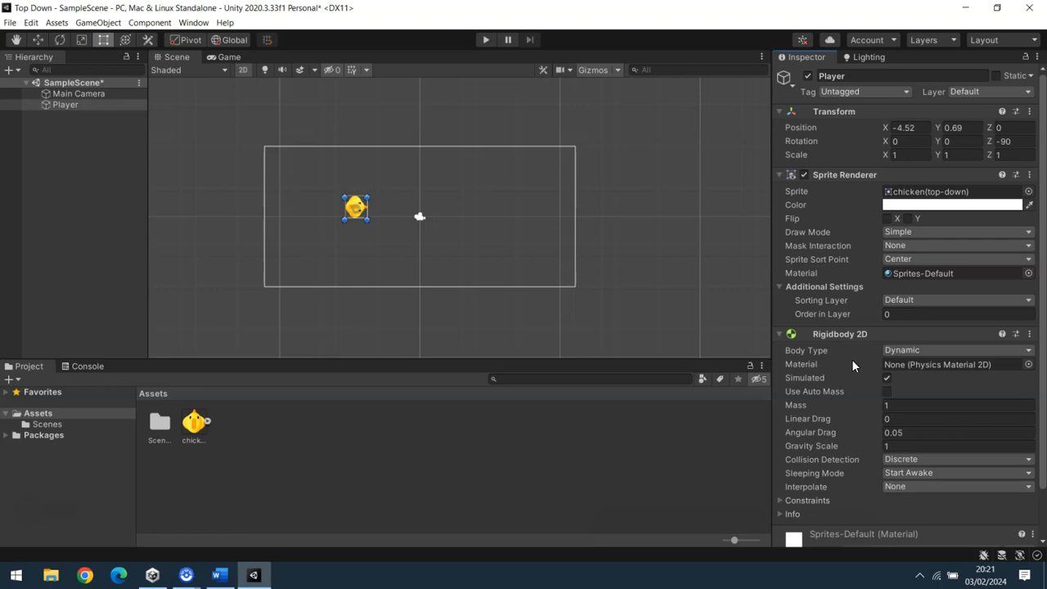
click(779, 174)
click(779, 111)
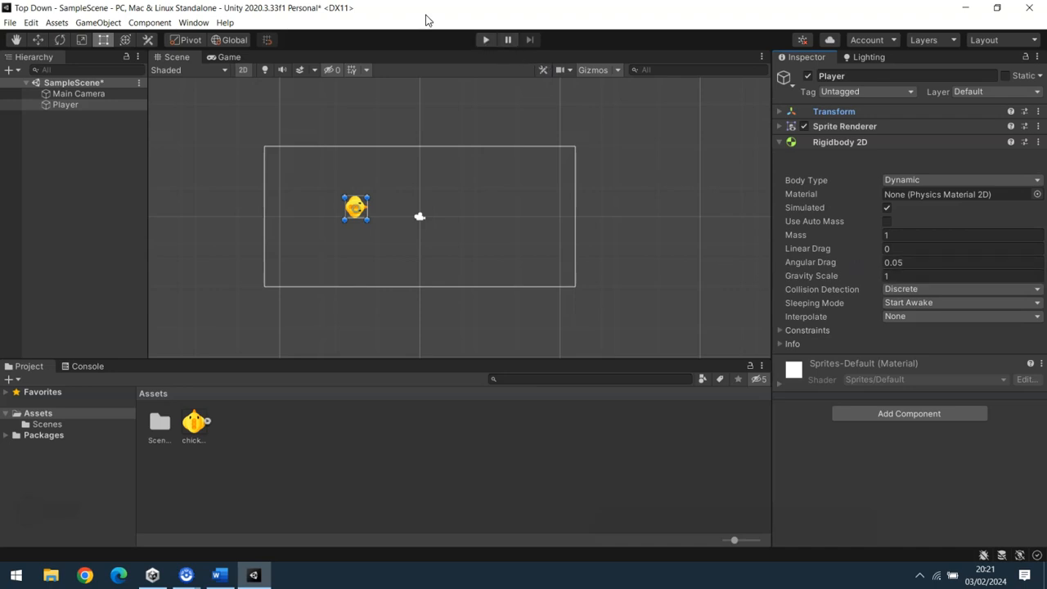
Run the game to observe gravity acting on the Player, check its Transform position, and stop the game
click(482, 37)
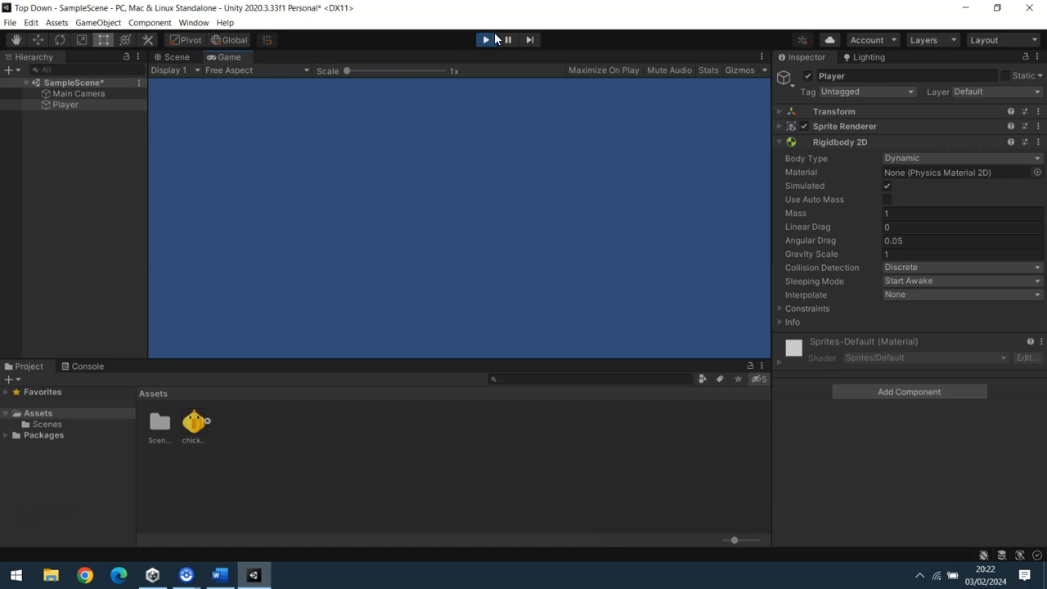
click(781, 111)
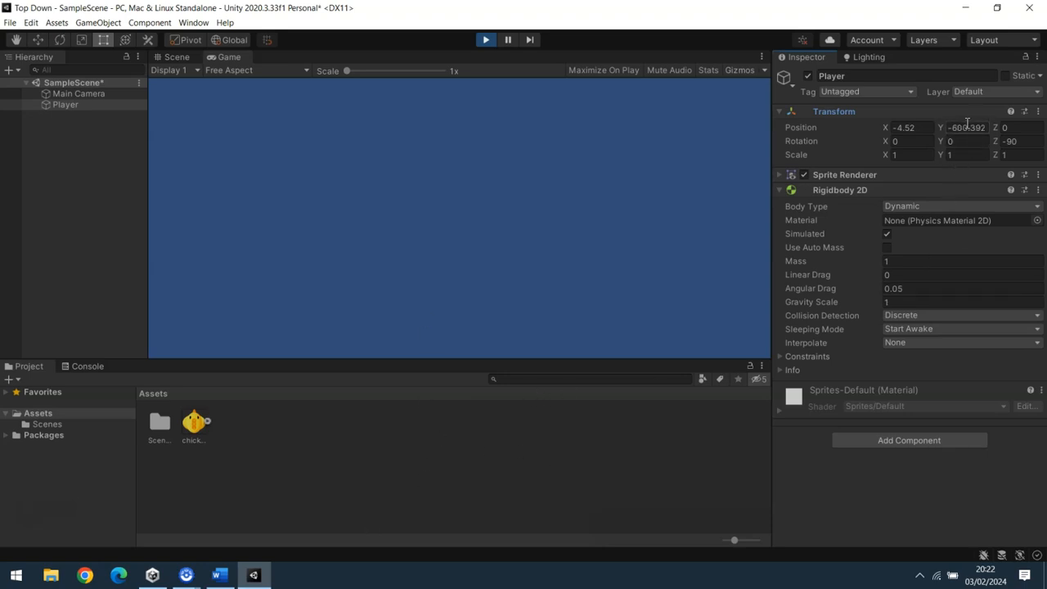
click(485, 37)
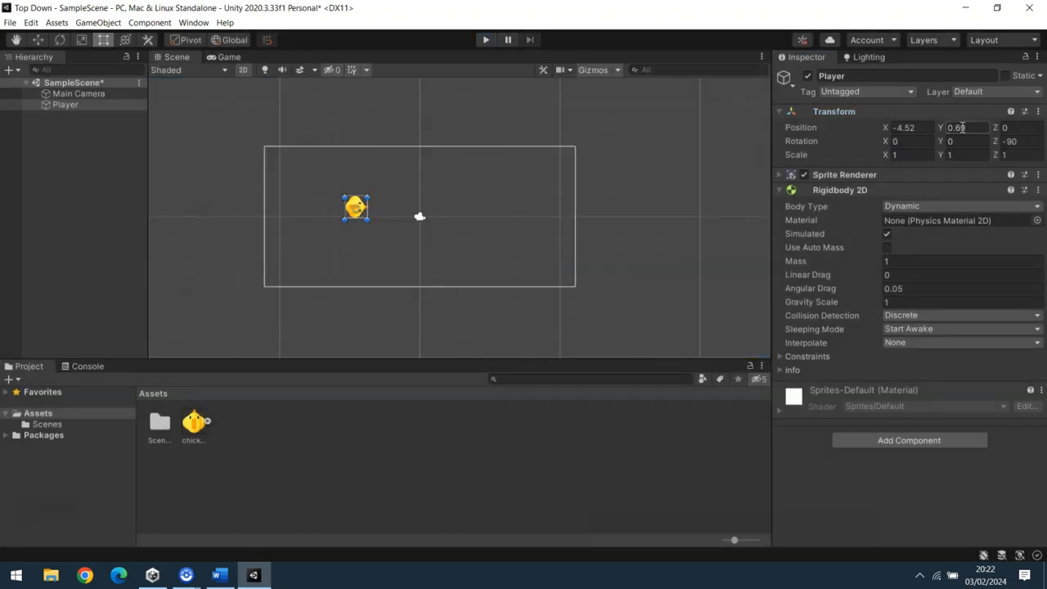
Set the gravity scale of the Player's Rigidbody 2D to 0
click(892, 302)
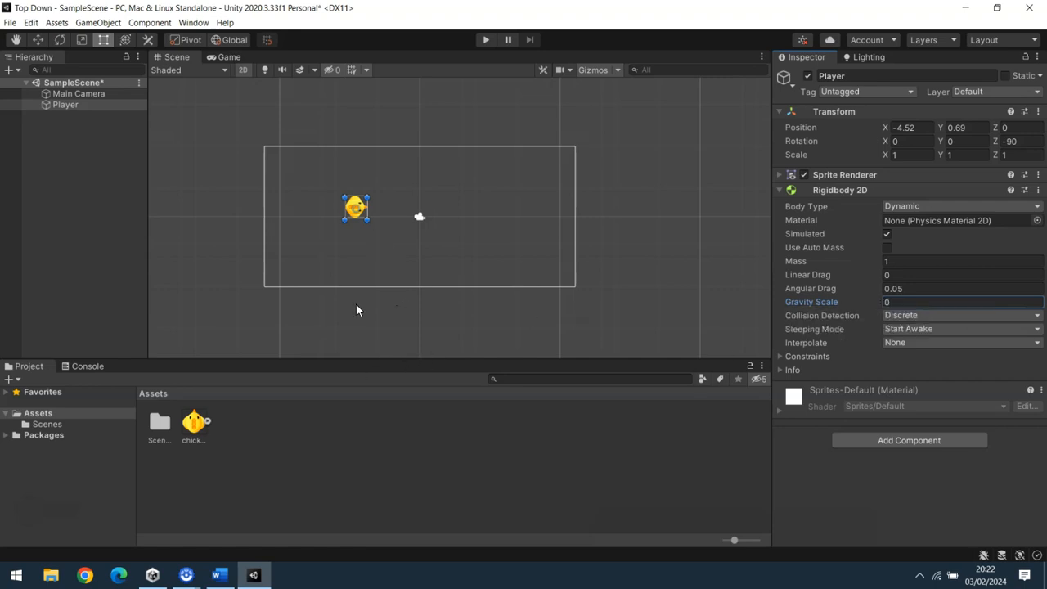
Import the ball and Pitch images together from the Chicken Ball project's Assets folder, nested in New folder on the Desktop
click(59, 23)
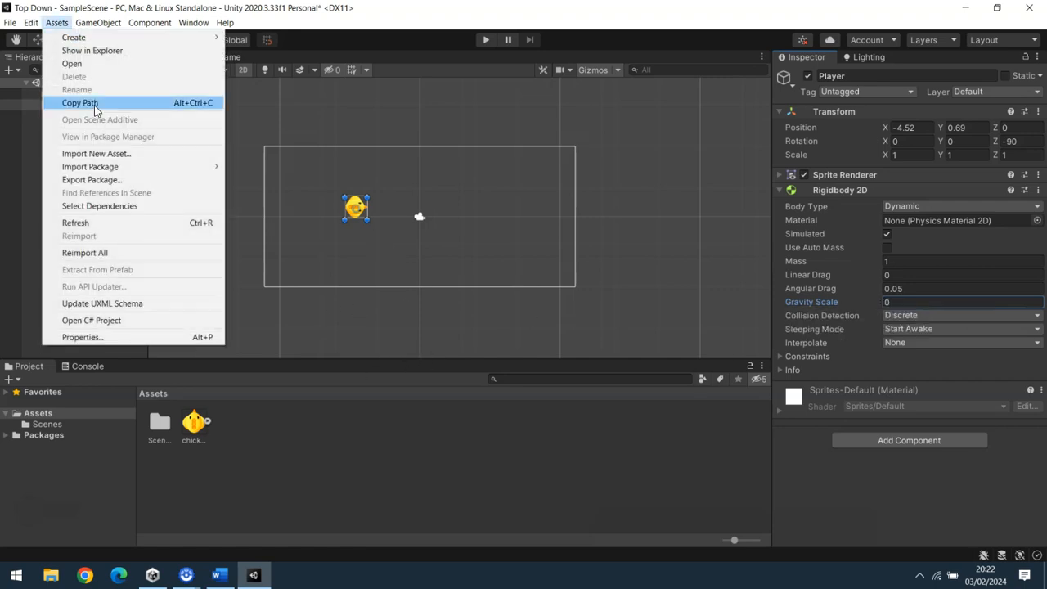
click(114, 156)
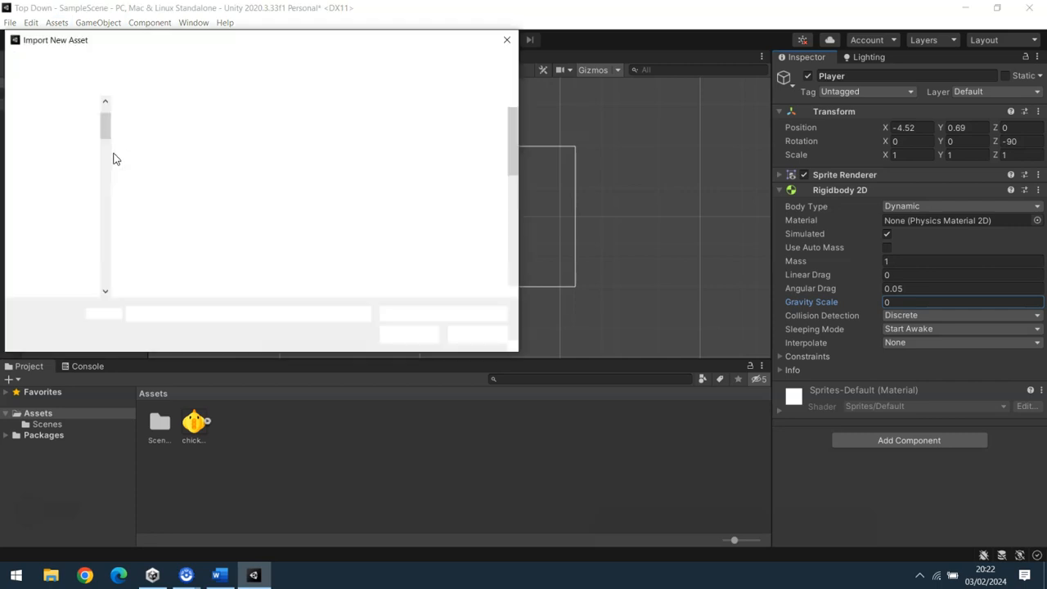
mouse_move(513, 144)
mouse_down()
mouse_move(519, 261)
mouse_move(514, 137)
mouse_up()
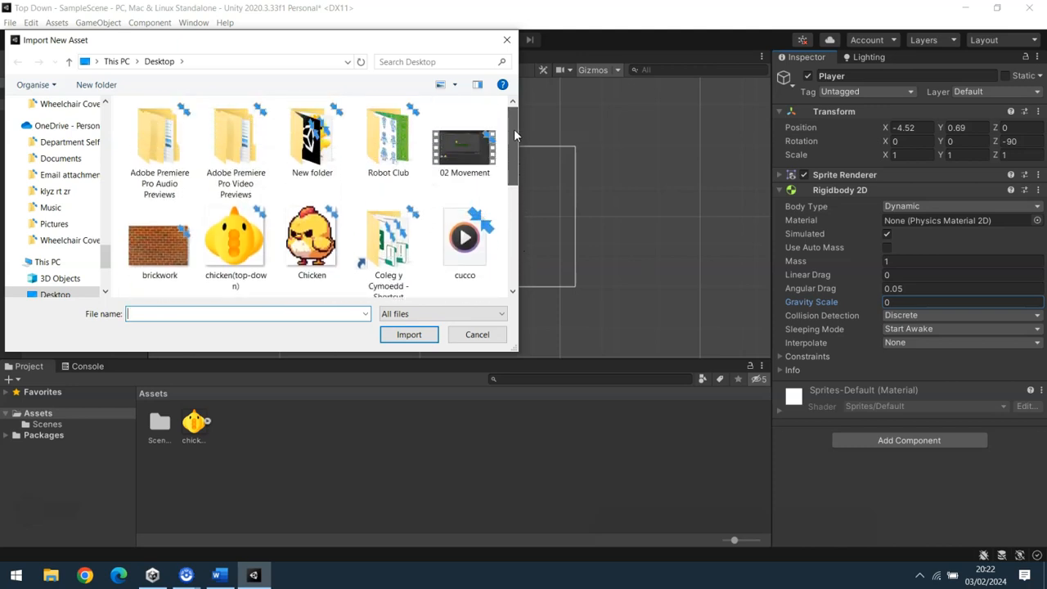
double_click(307, 158)
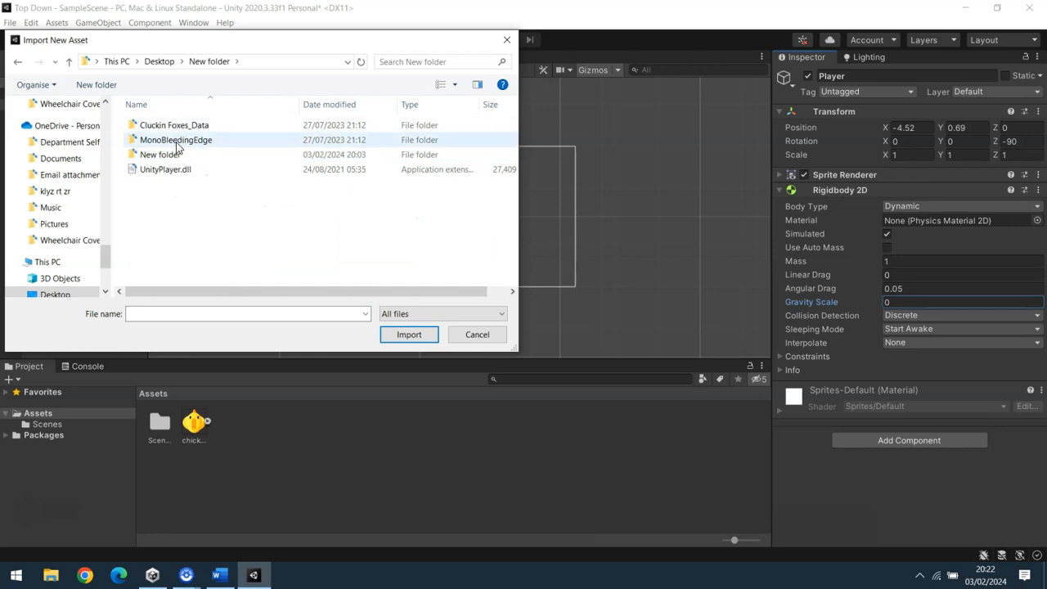
double_click(162, 157)
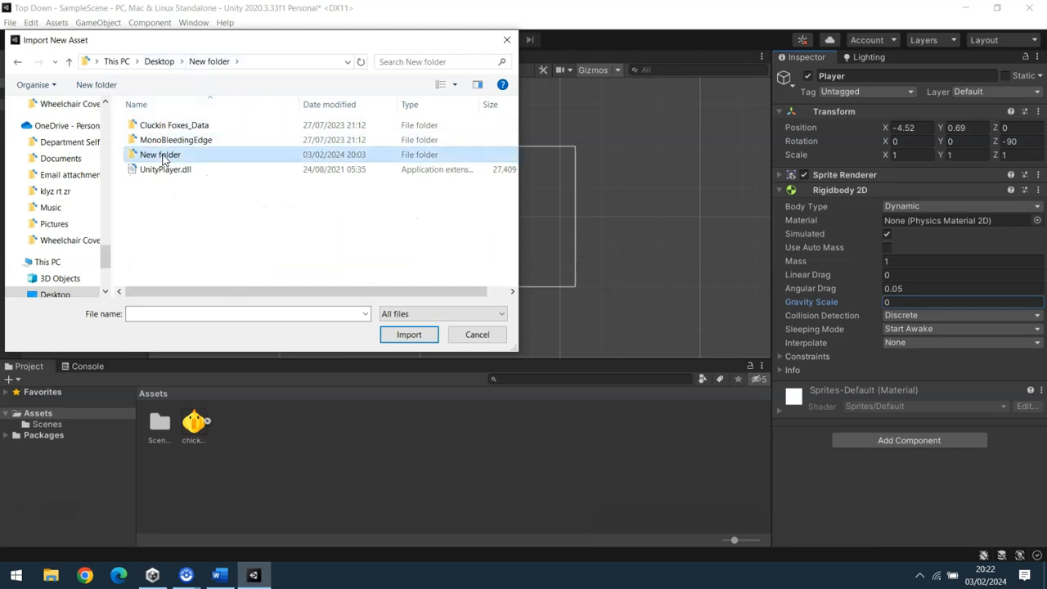
click(165, 143)
double_click(165, 143)
click(152, 129)
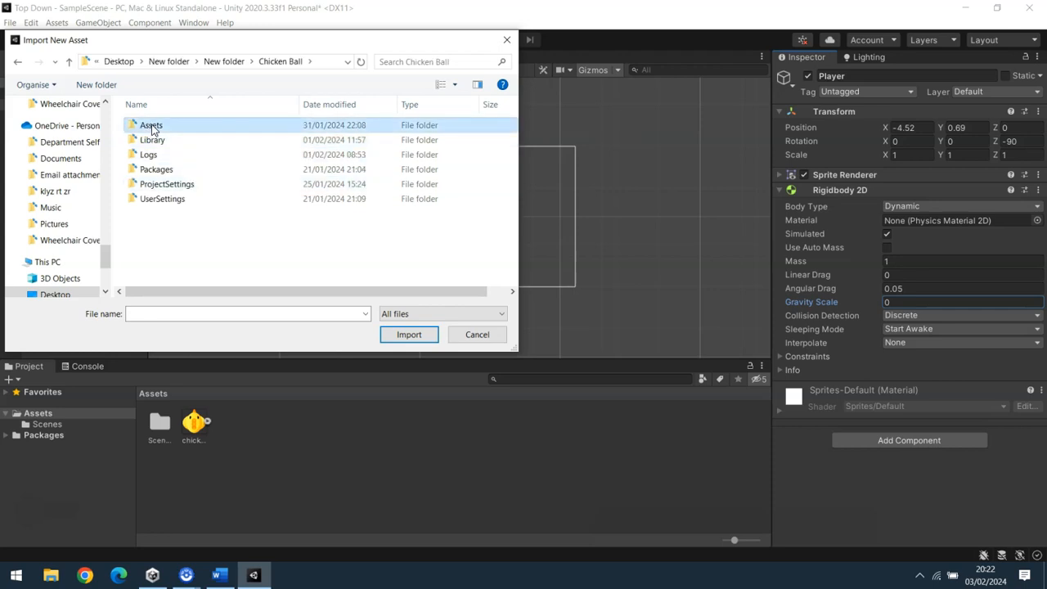
double_click(152, 129)
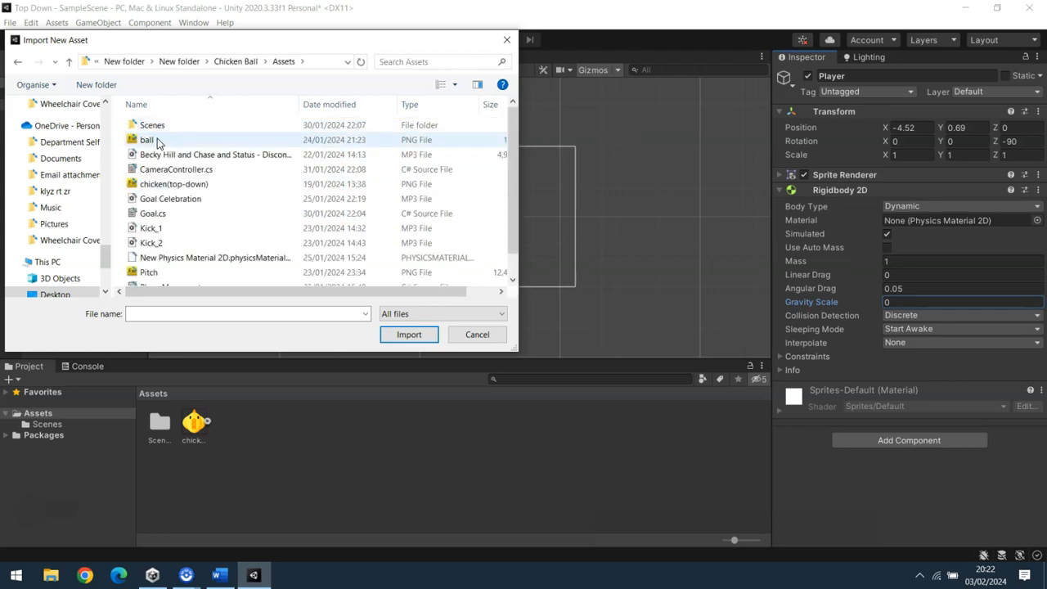
click(157, 141)
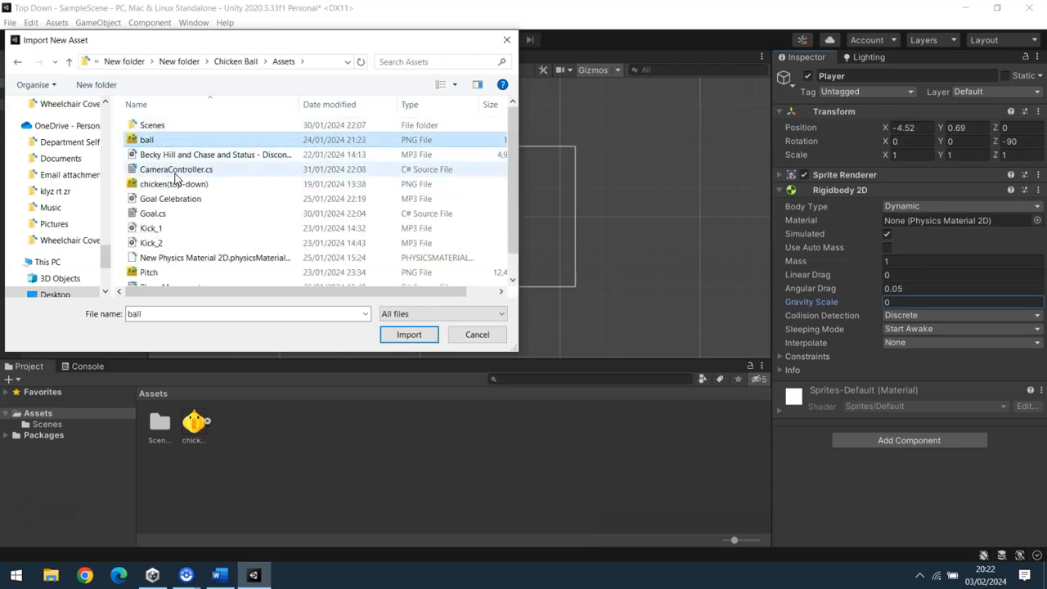
ctrl+click(176, 270)
click(409, 334)
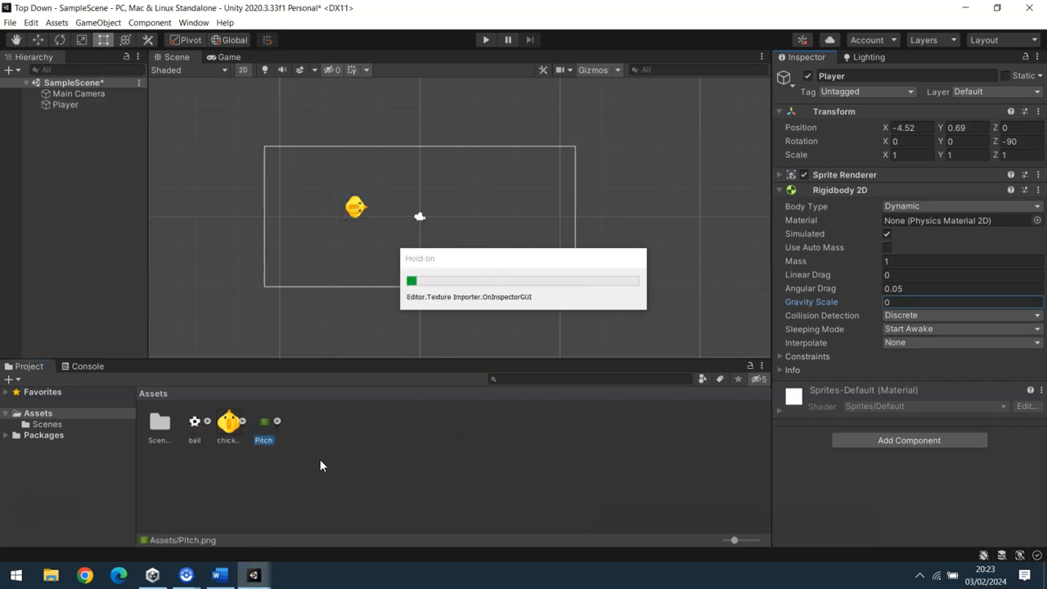
Place the ball sprite in the scene at about X -0.24, Y 1.36, and the Pitch sprite centred on about the origin
click(195, 425)
drag(197, 429, 417, 199)
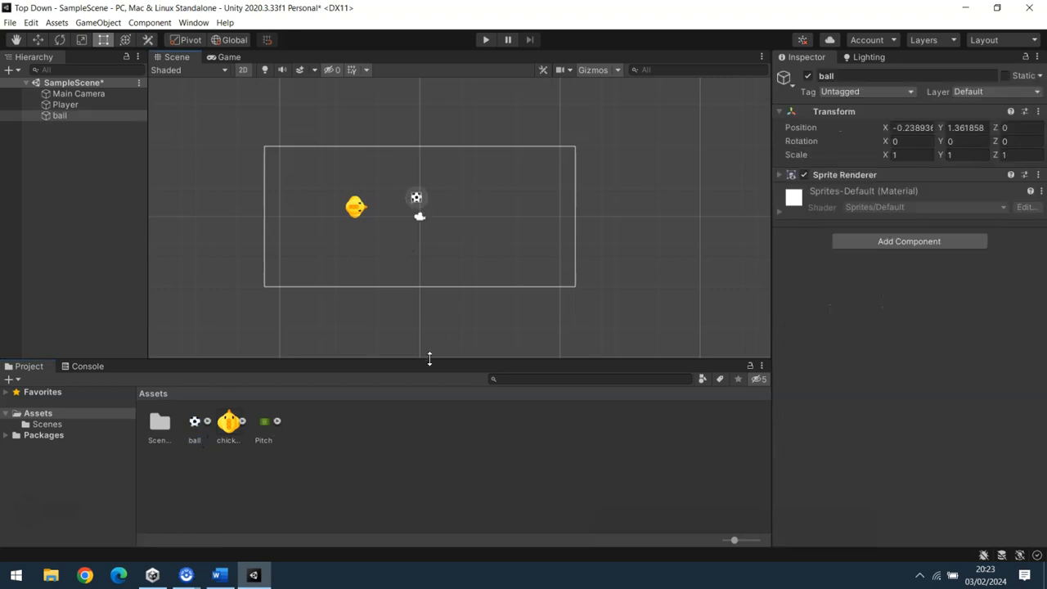
click(262, 423)
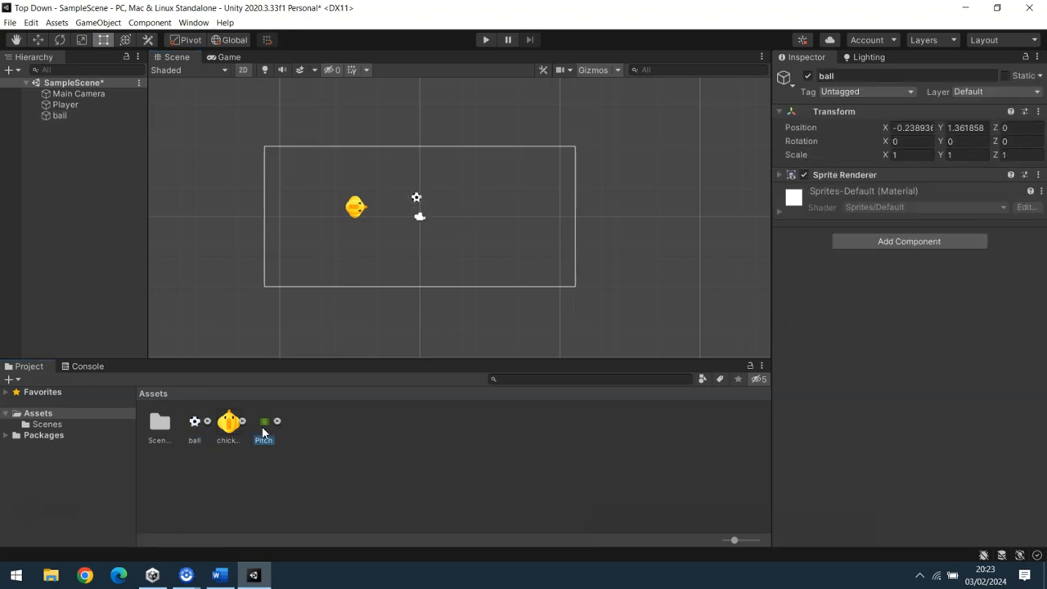
drag(400, 219, 420, 213)
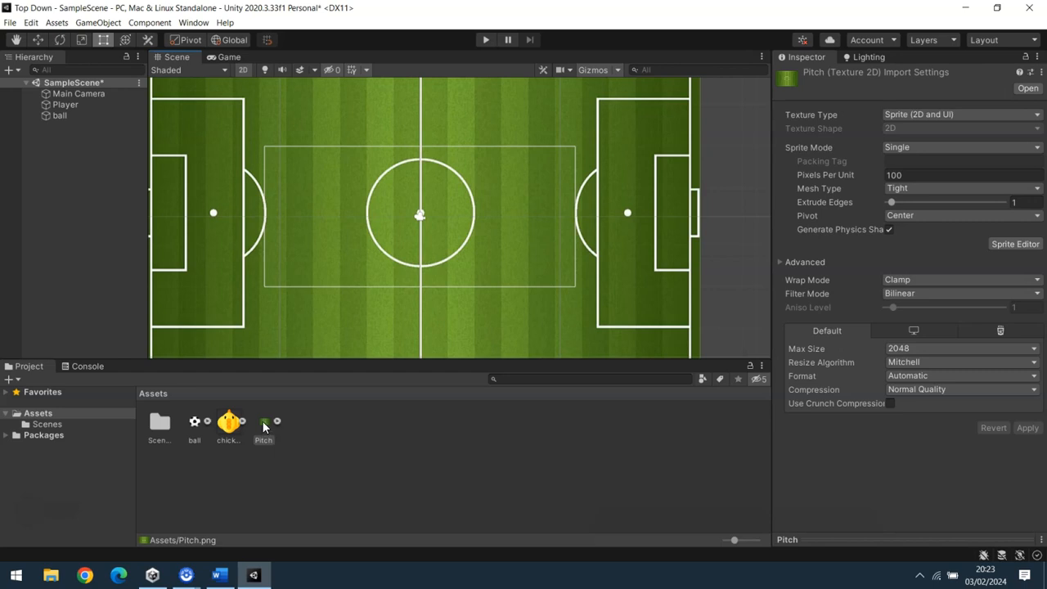
drag(421, 213, 420, 217)
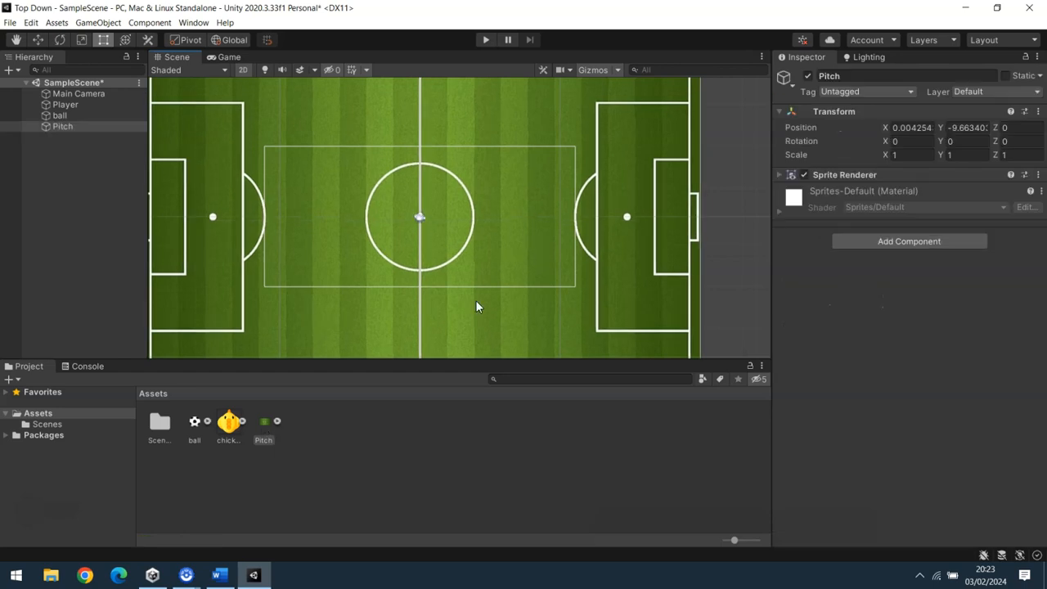
Expand the Pitch object's Sprite Renderer and check its Order in Layer setting
right_click(63, 127)
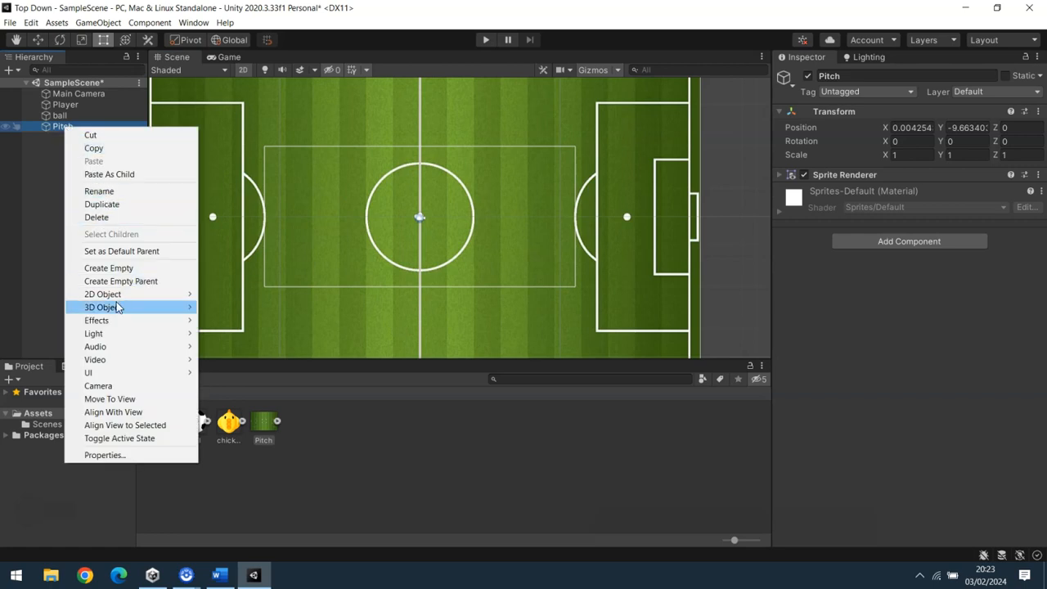
click(55, 269)
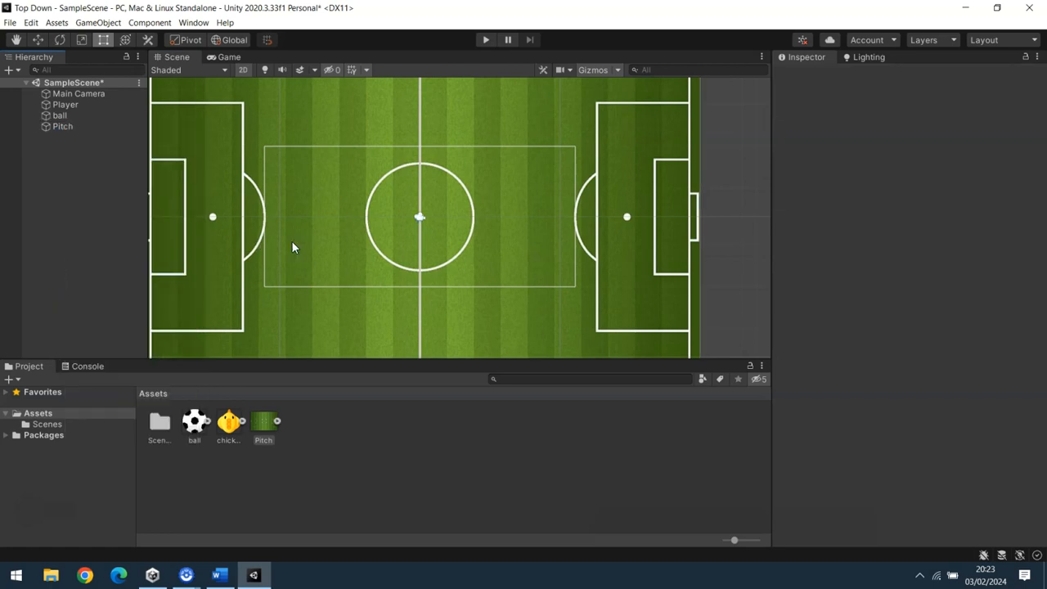
click(64, 129)
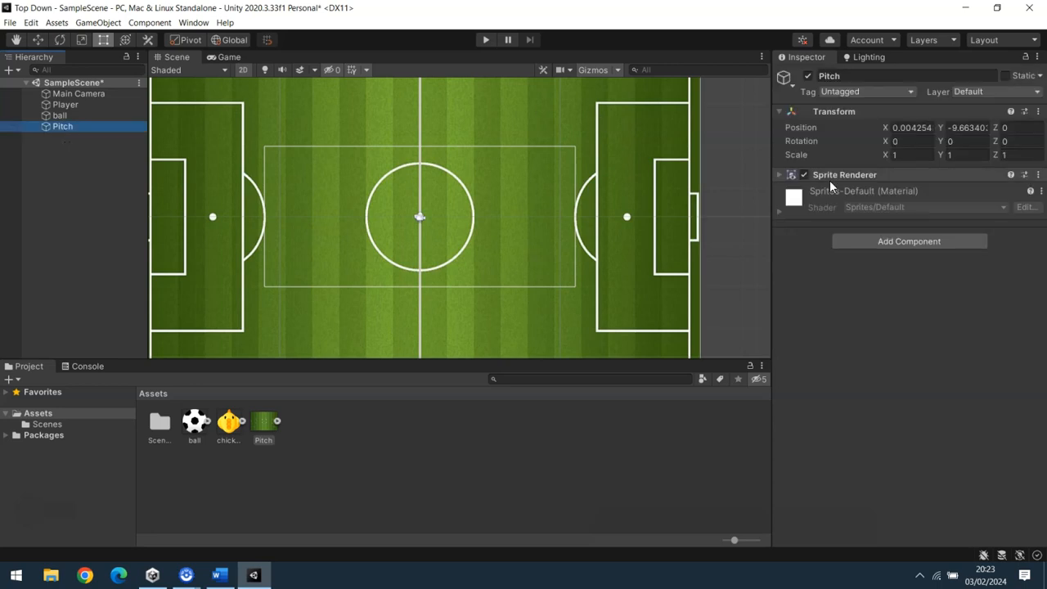
click(780, 173)
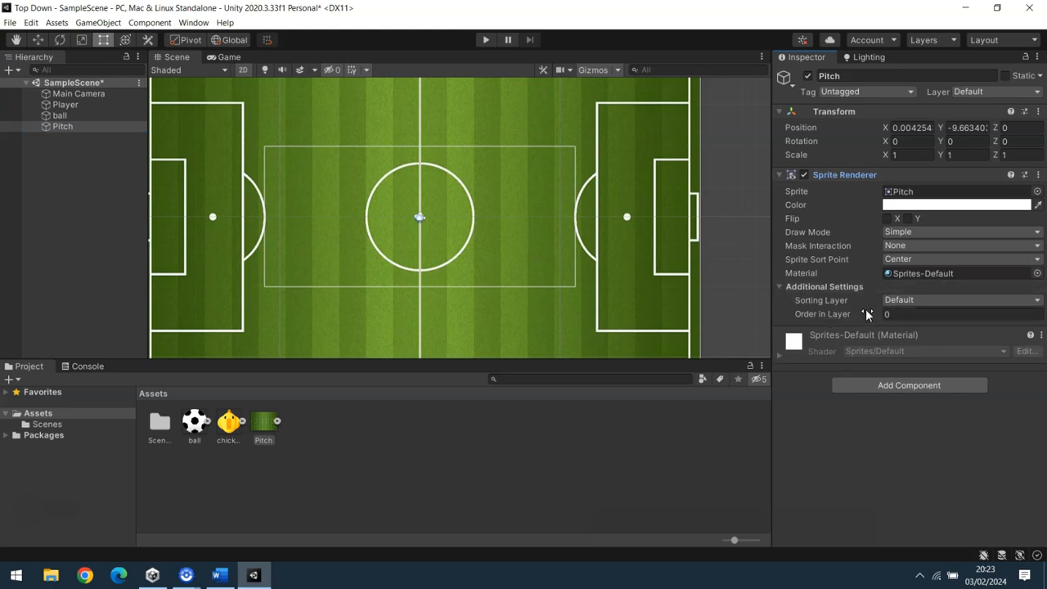
Set the ball's Order in Layer to 1 in its Sprite Renderer
click(69, 117)
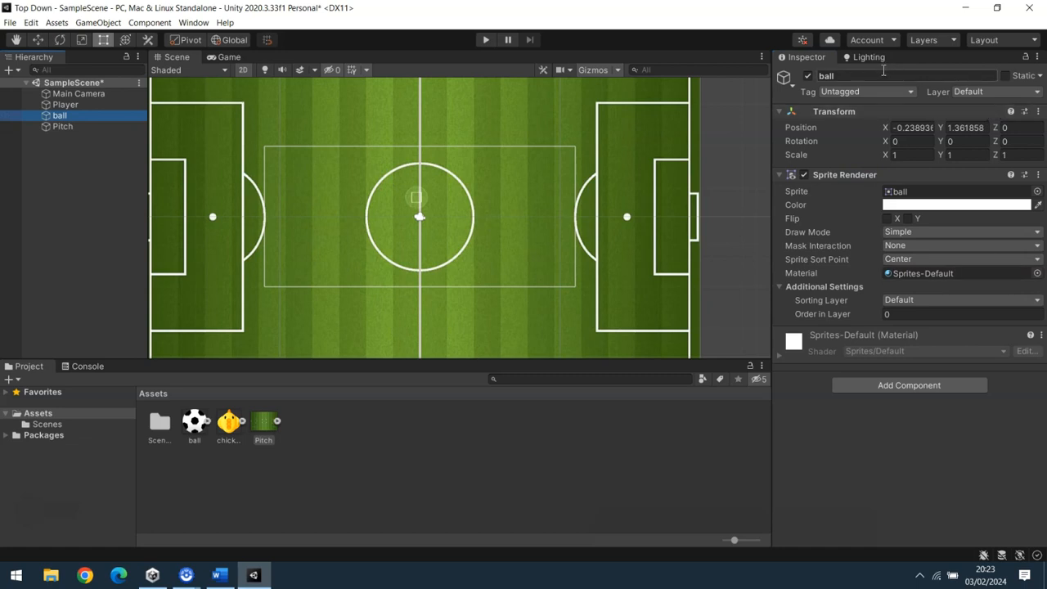
drag(896, 315, 872, 317)
text(1)
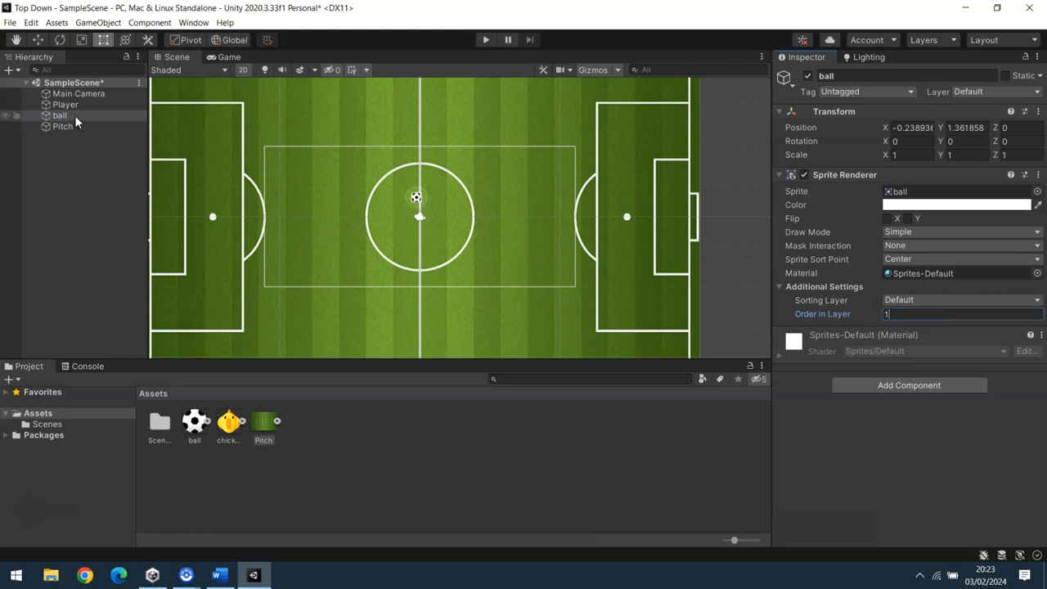
Set the Player's Order in Layer to 2 in its Sprite Renderer
click(65, 105)
click(895, 314)
text(2)
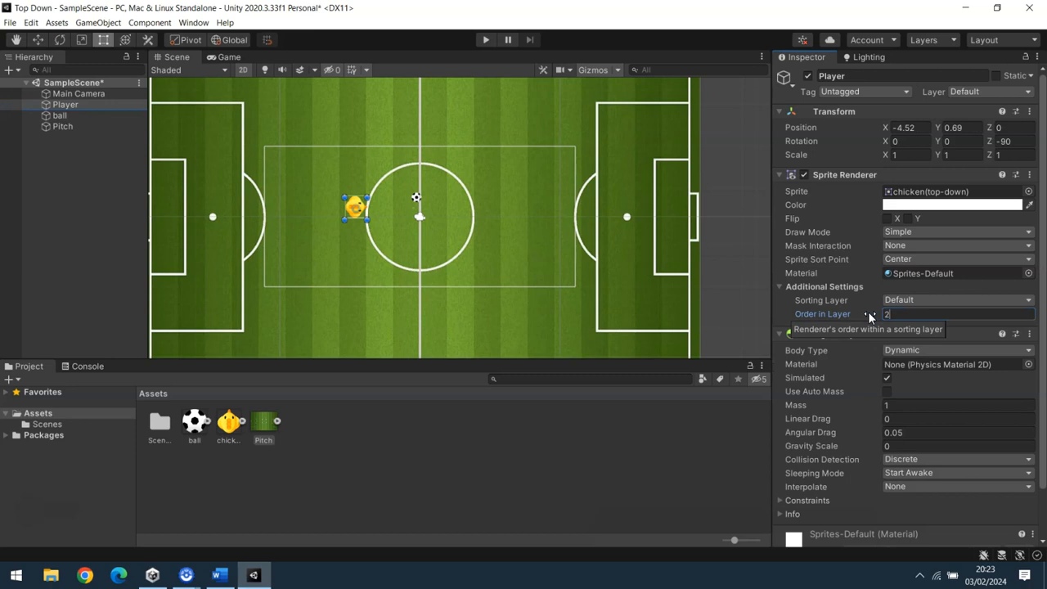